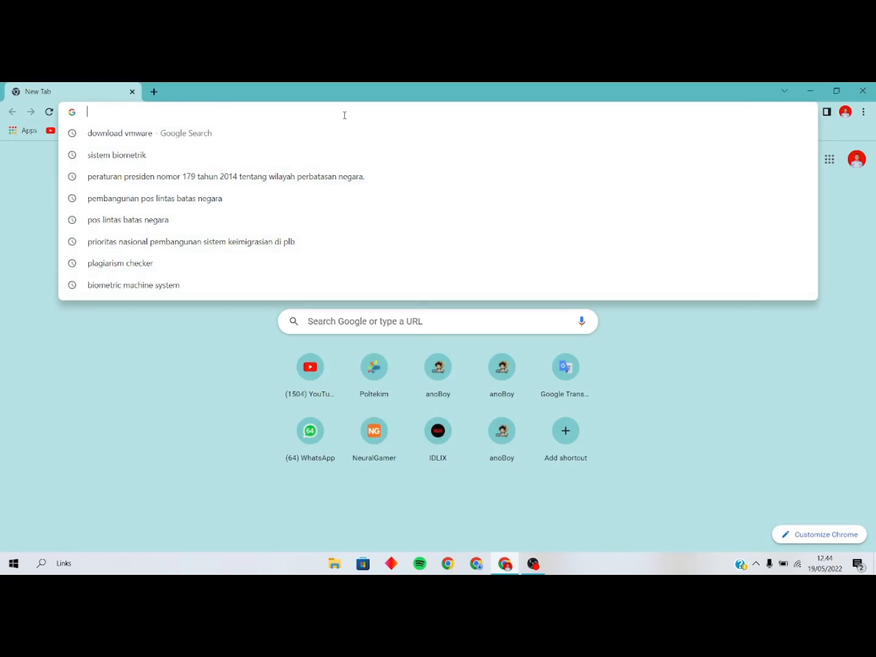
# Search Google for 'download vmware' and open the 'Download VMware Workstation Pro | ASEAN' result.
pyautogui.write('download v')
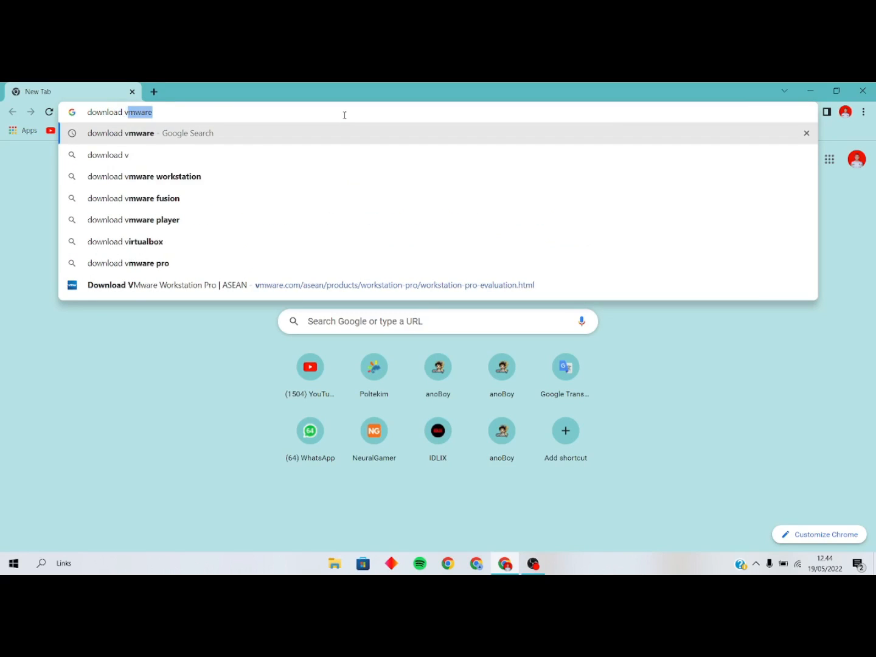
pyautogui.write('mware')
pyautogui.press('Return')
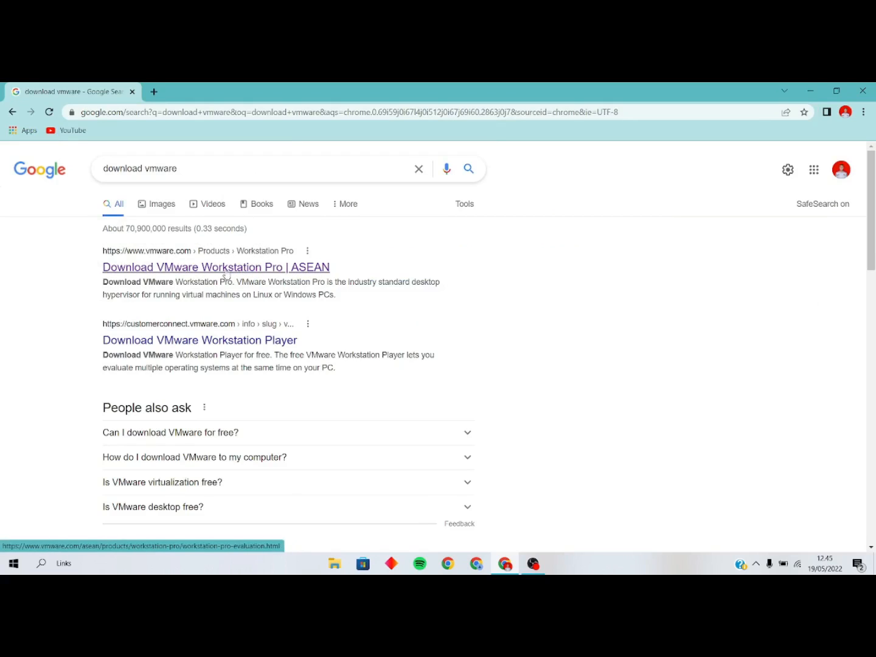
pyautogui.click(246, 273)
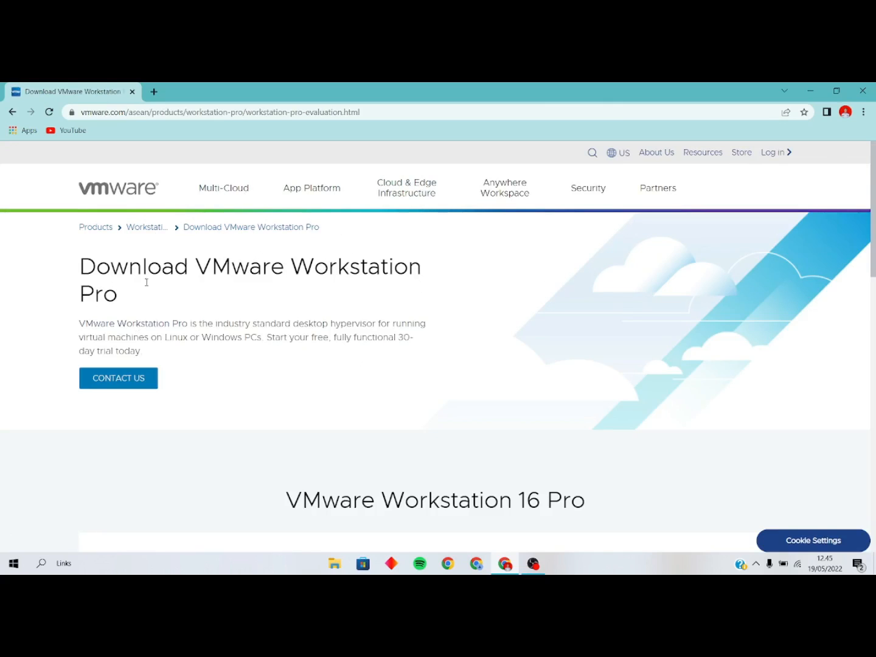
# Scroll to the Workstation 16 Pro cards and download Workstation 16 Pro for Windows.
pyautogui.scroll(-5, 408, 279)
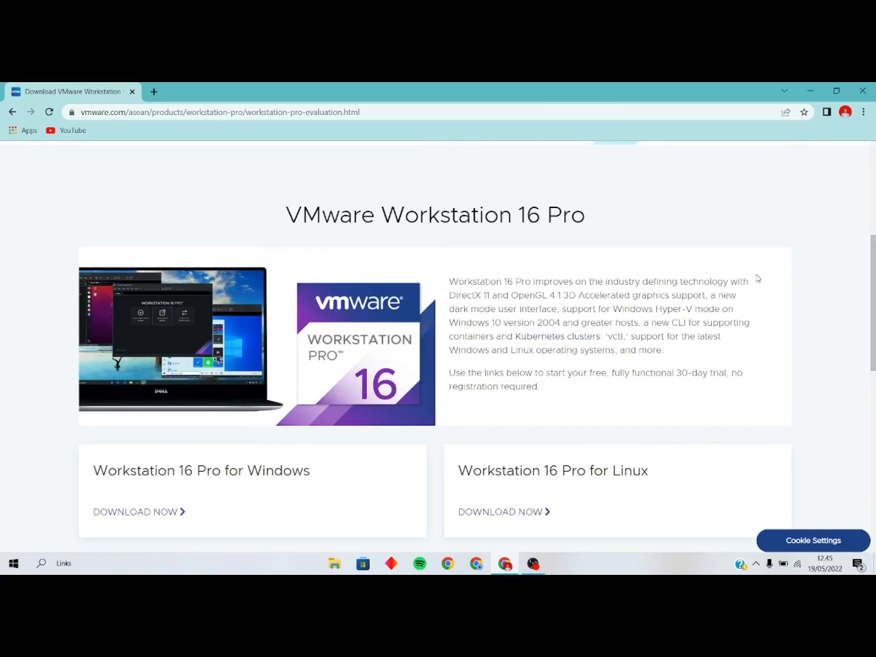
pyautogui.scroll(-2, 862, 312)
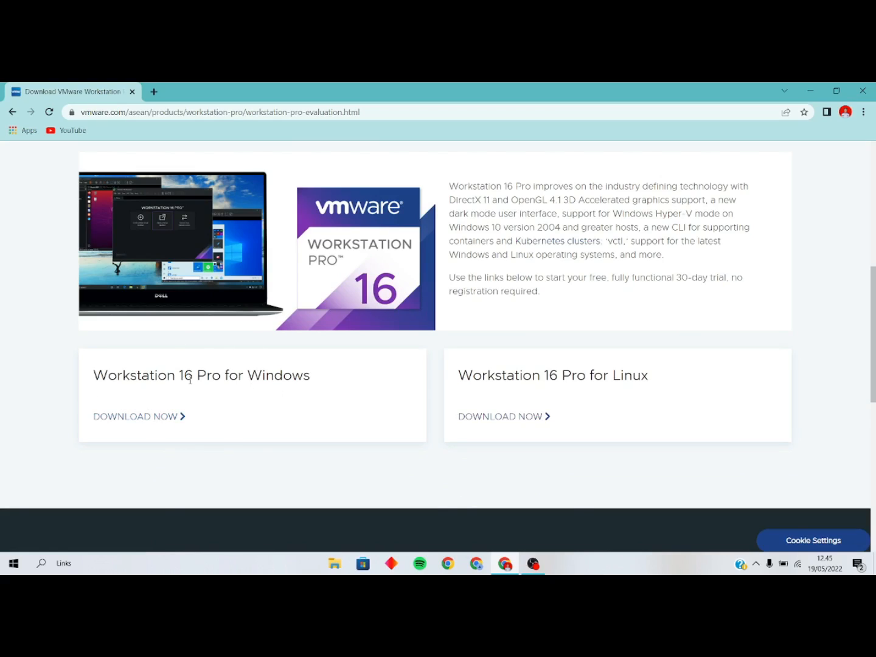
pyautogui.click(151, 422)
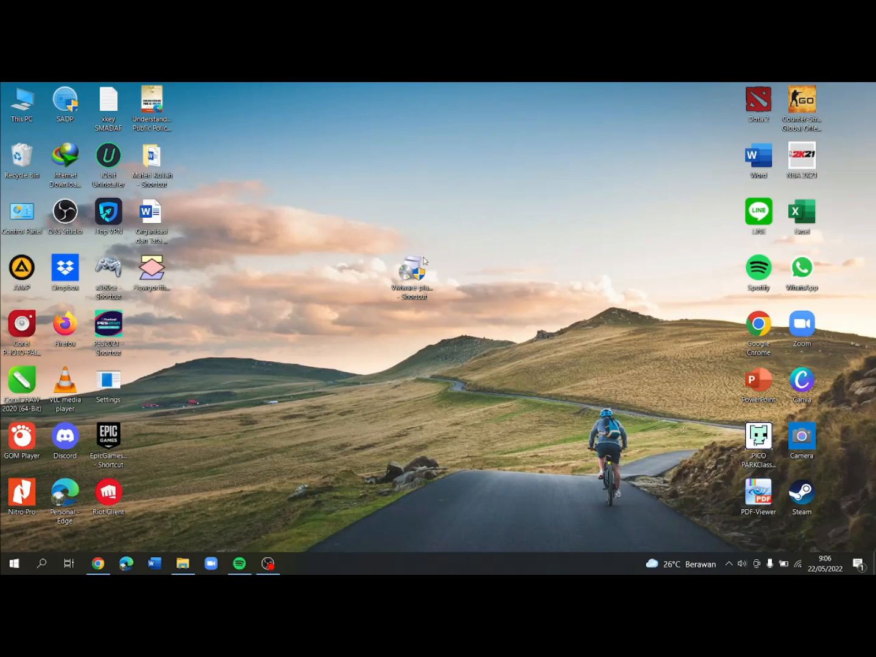
# Launch the VMware Player 16.2.3 installer from its desktop shortcut.
pyautogui.click(409, 276)
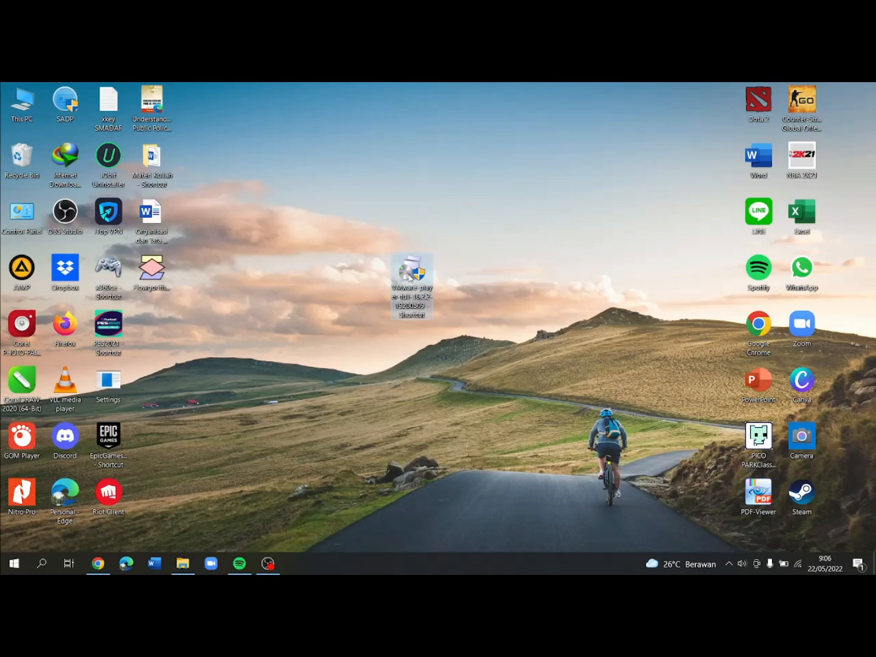
pyautogui.doubleClick(410, 284)
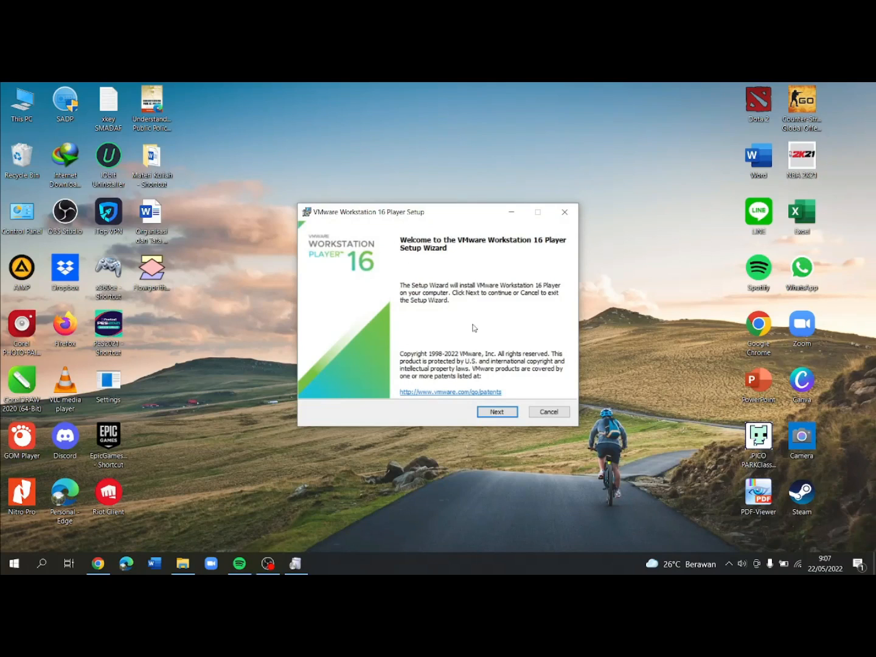
# Get past the welcome page and accept the VMware Workstation 16 Player license terms.
pyautogui.click(497, 414)
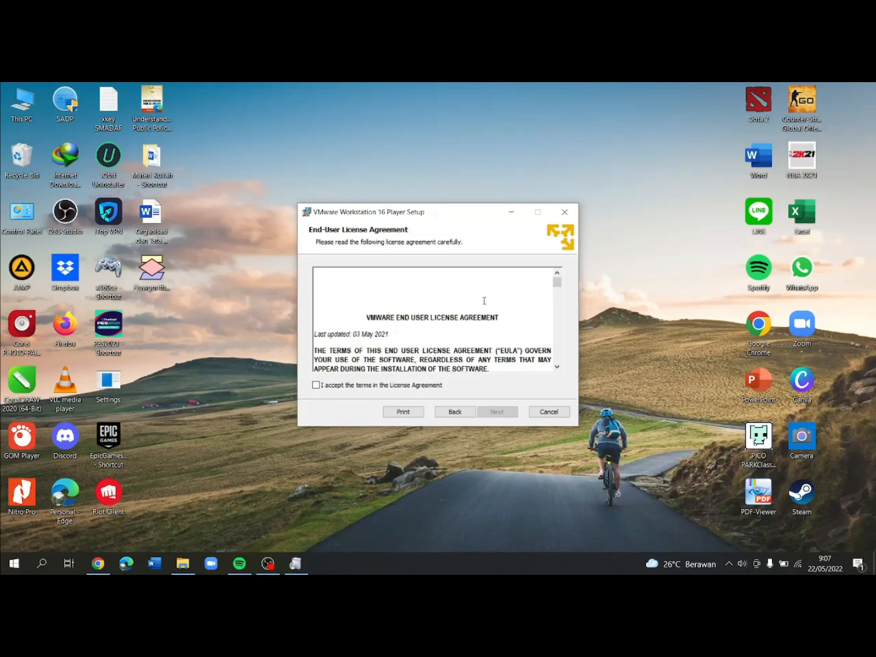
pyautogui.scroll(-3, 485, 301)
pyautogui.moveTo(557, 285); pyautogui.dragTo(556, 357)
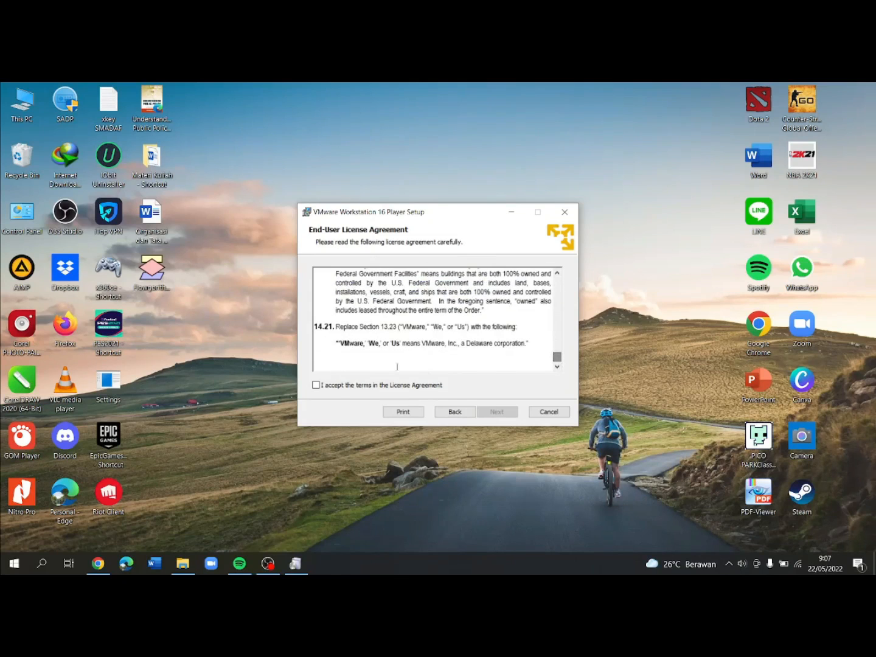
pyautogui.click(316, 386)
pyautogui.click(497, 413)
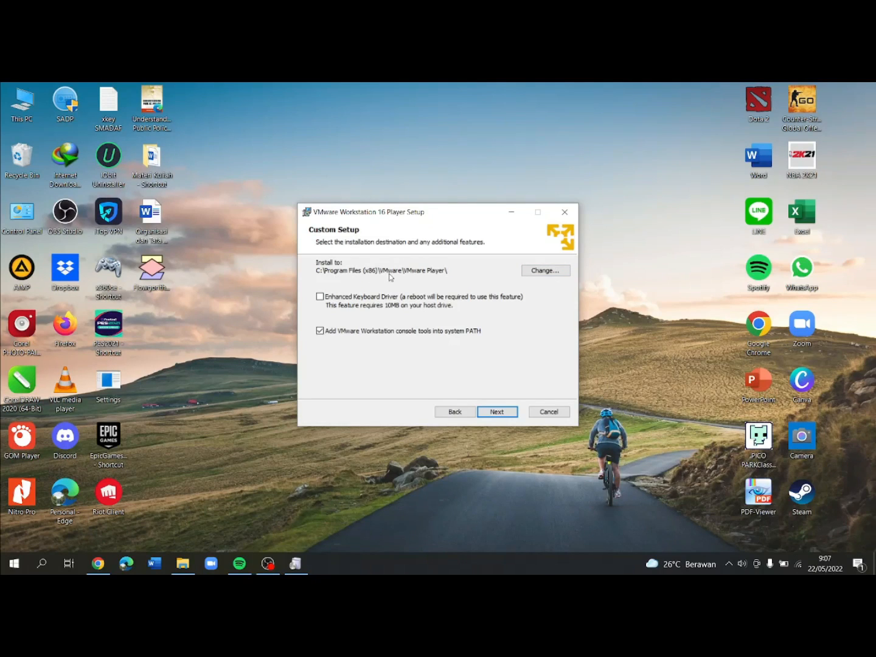
# Keep the default install location, skip the Start Menu shortcut, and start installing.
pyautogui.click(495, 413)
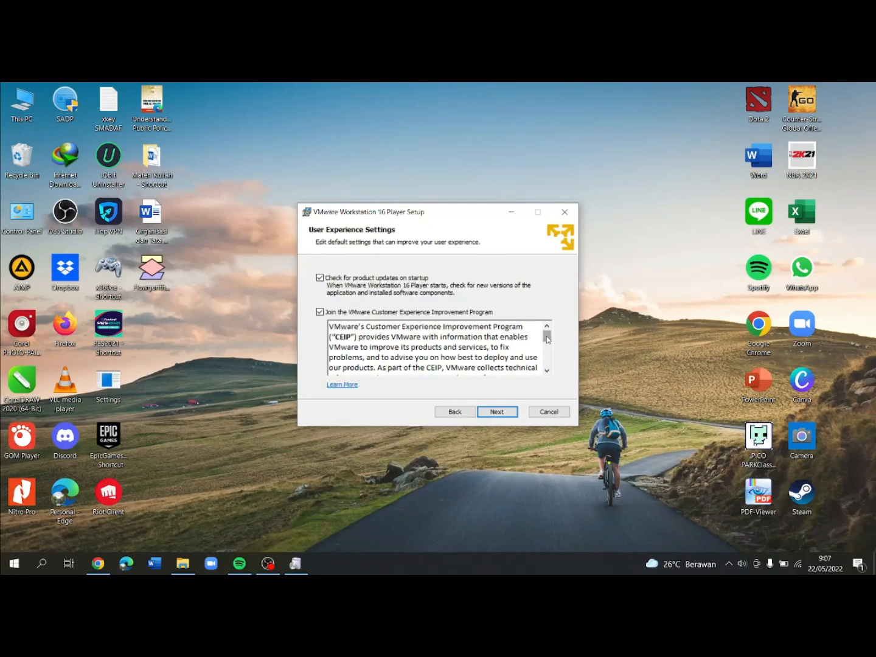
pyautogui.moveTo(547, 339); pyautogui.dragTo(547, 360)
pyautogui.click(504, 413)
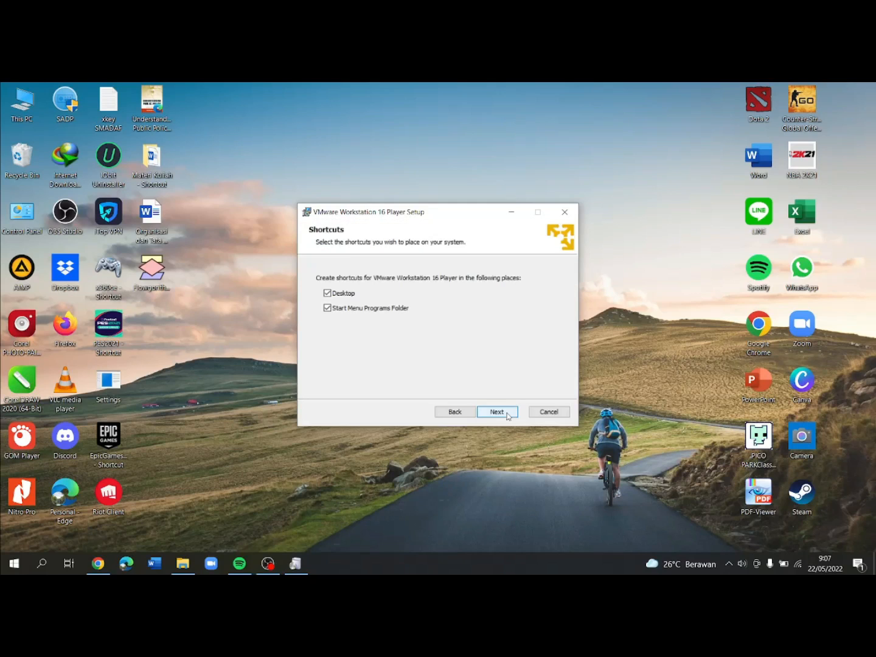
pyautogui.click(328, 309)
pyautogui.click(497, 412)
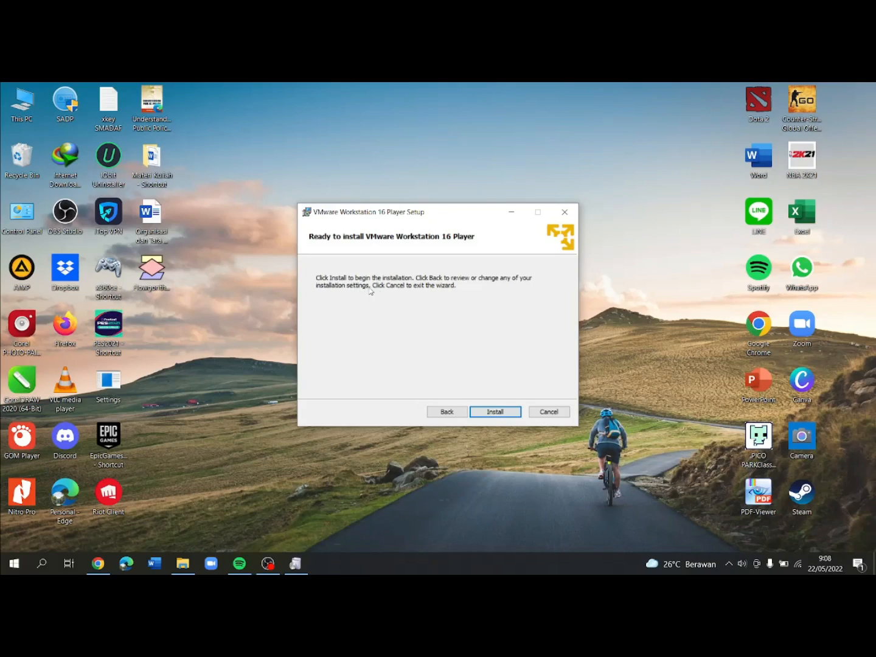
pyautogui.click(492, 414)
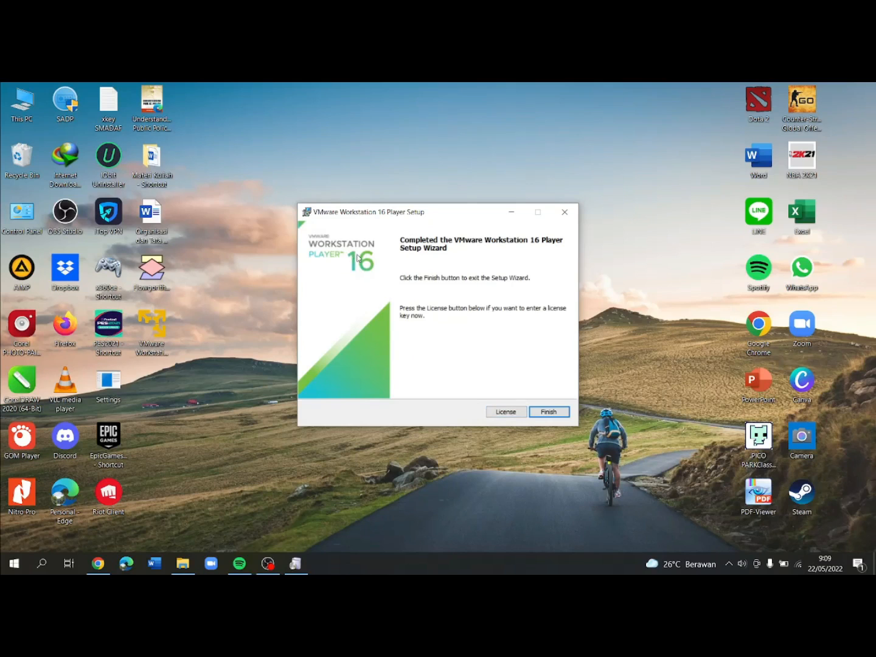
# Close the finished VMware Workstation 16 Player setup wizard with Finish.
pyautogui.click(548, 412)
# Refresh the desktop icons and launch VMware Workstation 16 Player from its new shortcut.
pyautogui.rightClick(521, 245)
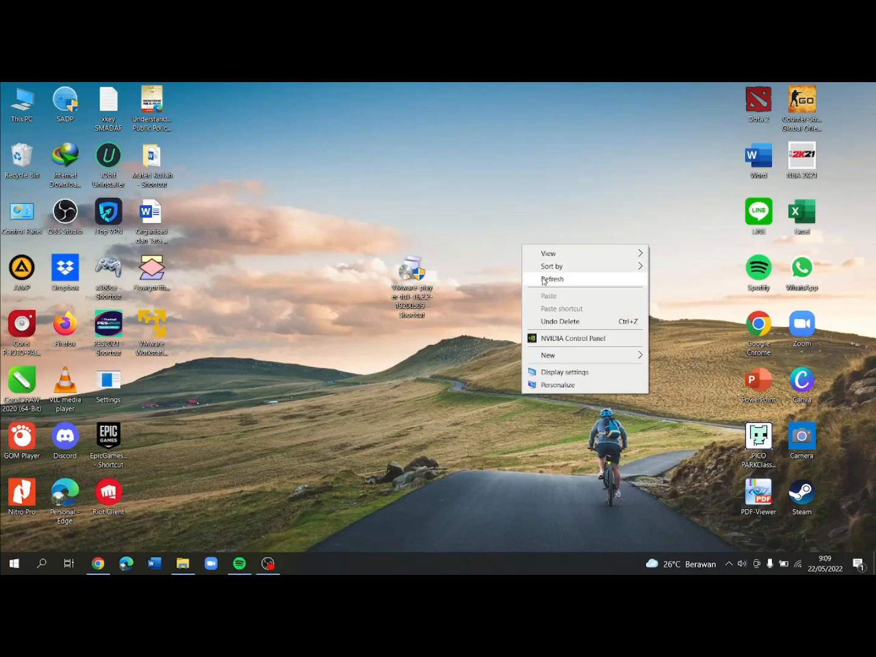
pyautogui.click(542, 277)
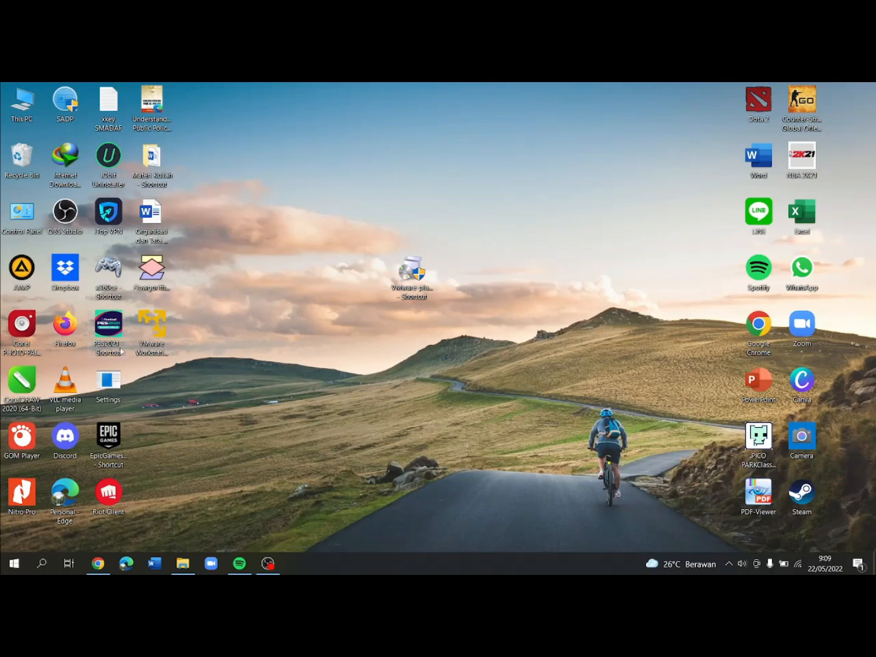
pyautogui.click(157, 334)
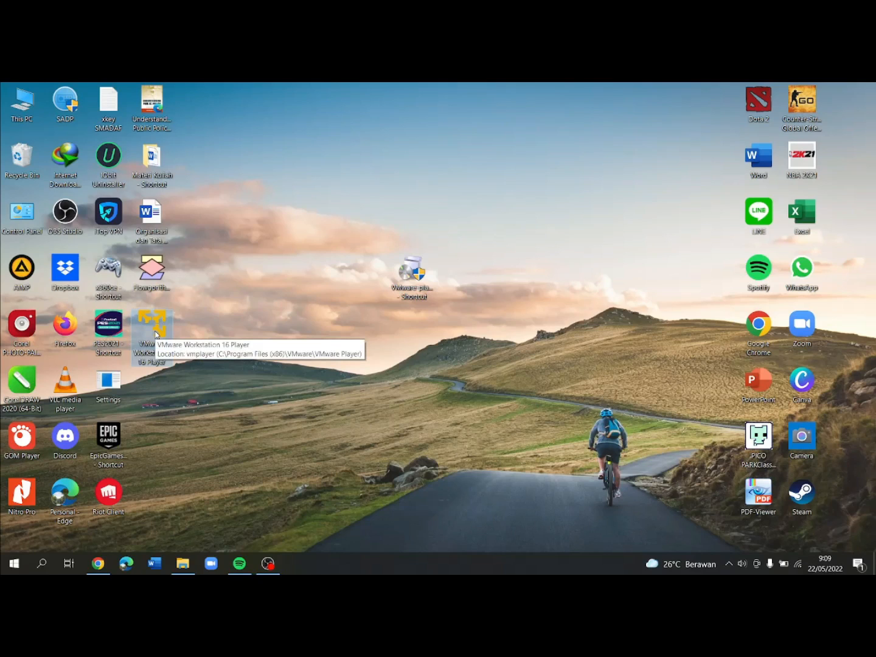
pyautogui.doubleClick(156, 334)
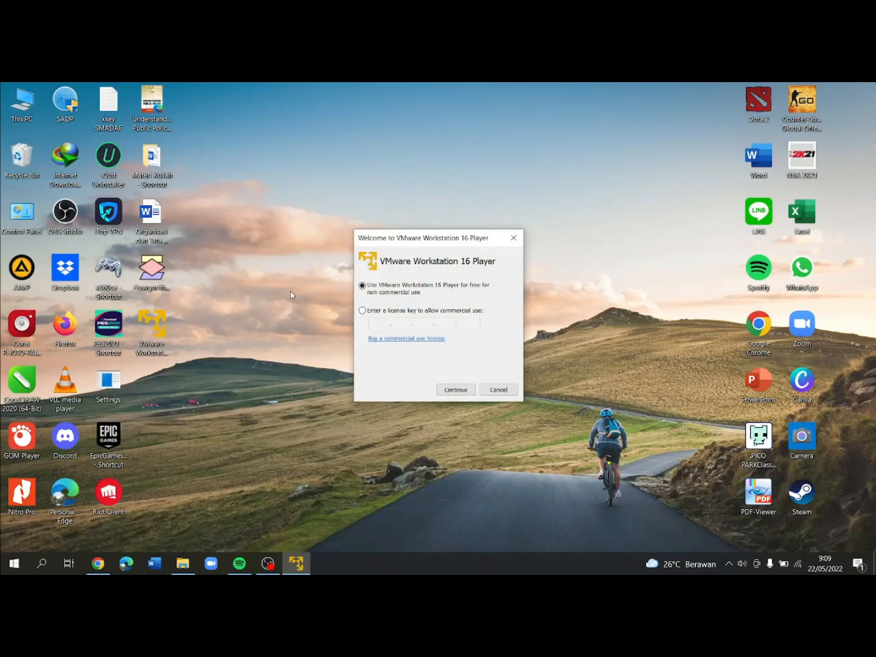
# Choose free non-commercial use, finish the first-run welcome, and maximize the Player window.
pyautogui.click(457, 390)
pyautogui.click(456, 390)
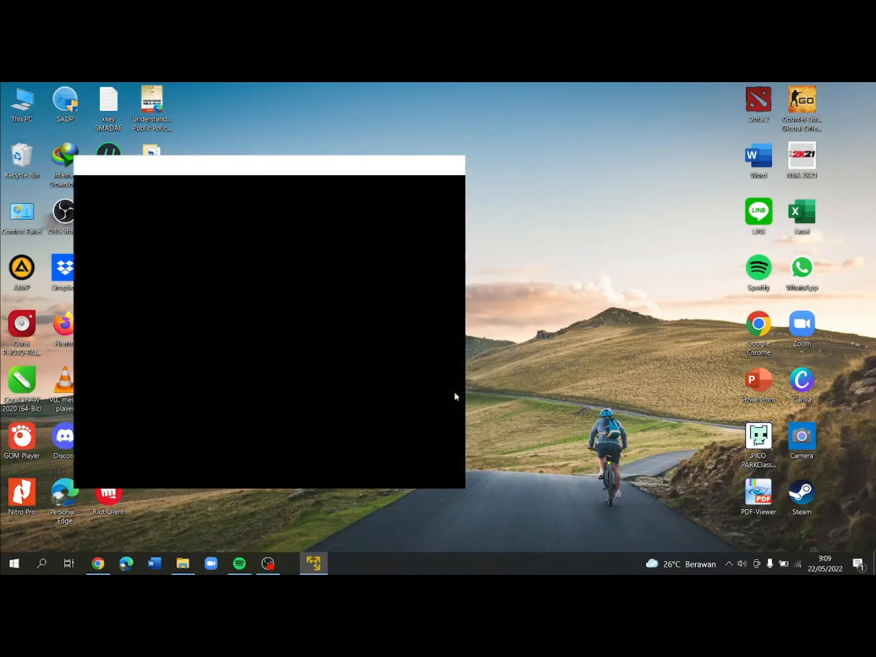
pyautogui.moveTo(242, 166); pyautogui.dragTo(399, 160)
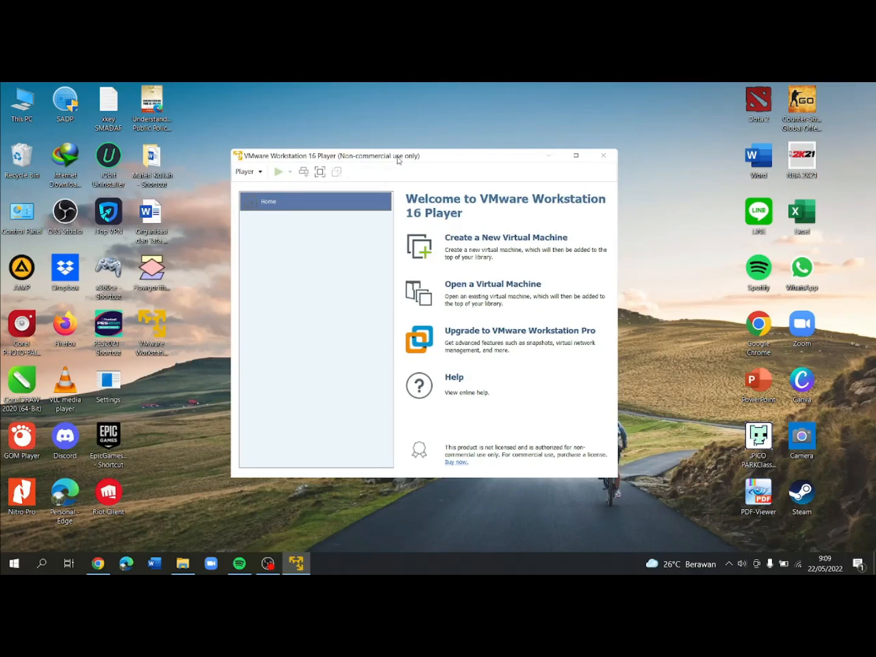
pyautogui.click(581, 158)
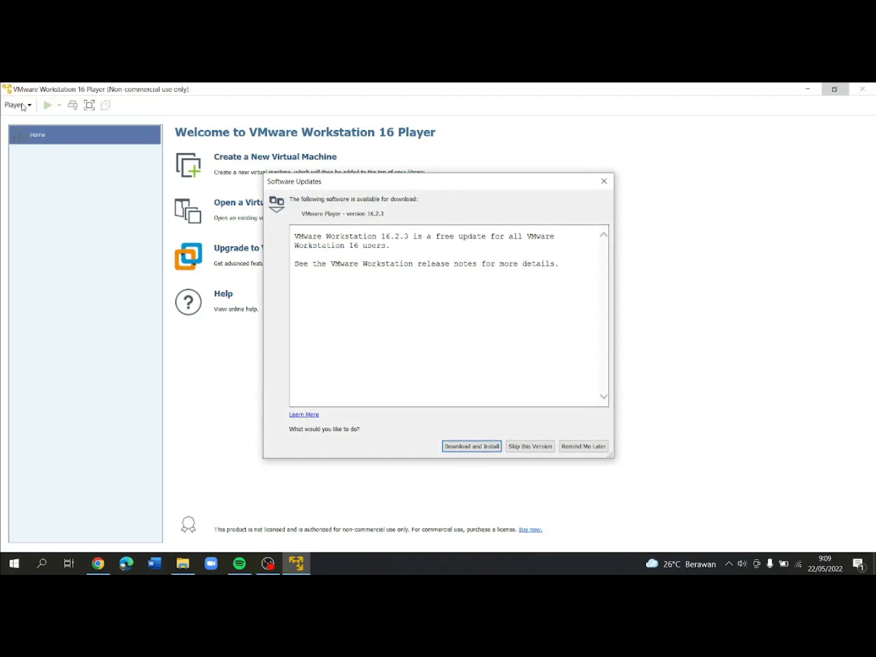
# Skip the 16.2.3 update and begin creating a new virtual machine.
pyautogui.click(536, 449)
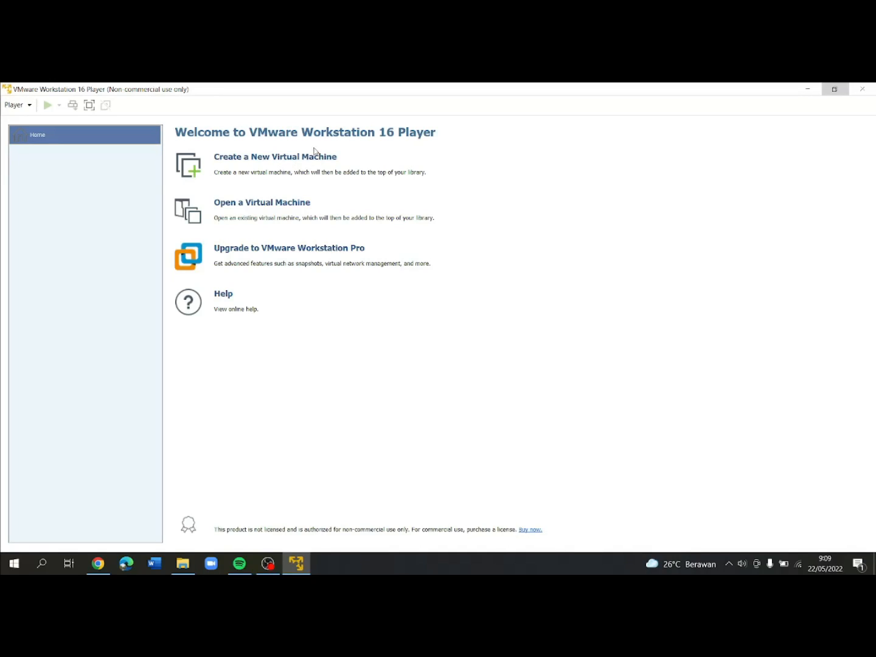
pyautogui.click(241, 160)
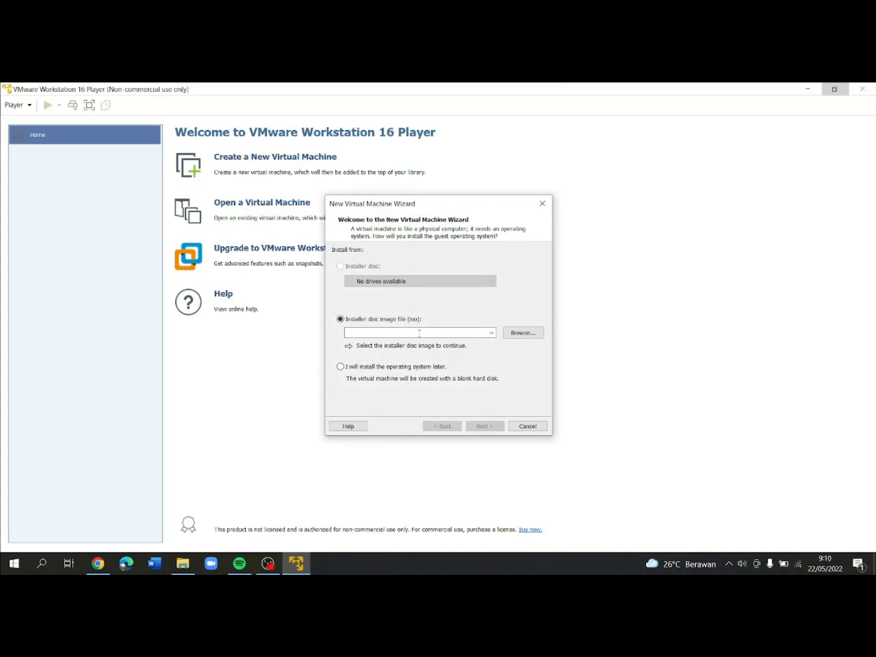
# Cancel the New Virtual Machine Wizard by closing its dialog.
pyautogui.click(542, 204)
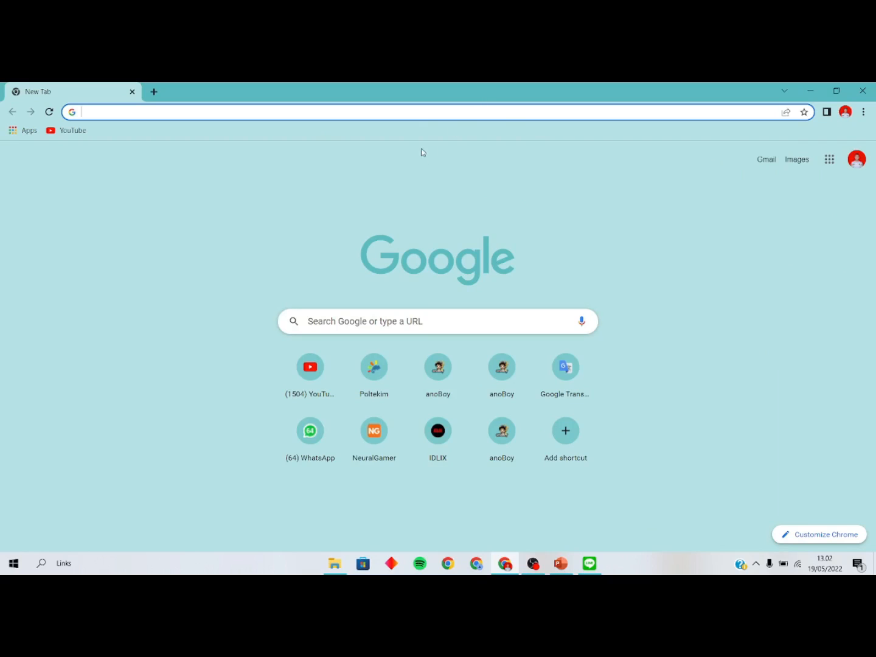
# Search Google for 'download ubuntu' and open the 'Download Ubuntu Desktop' result.
pyautogui.click(416, 115)
pyautogui.write('d')
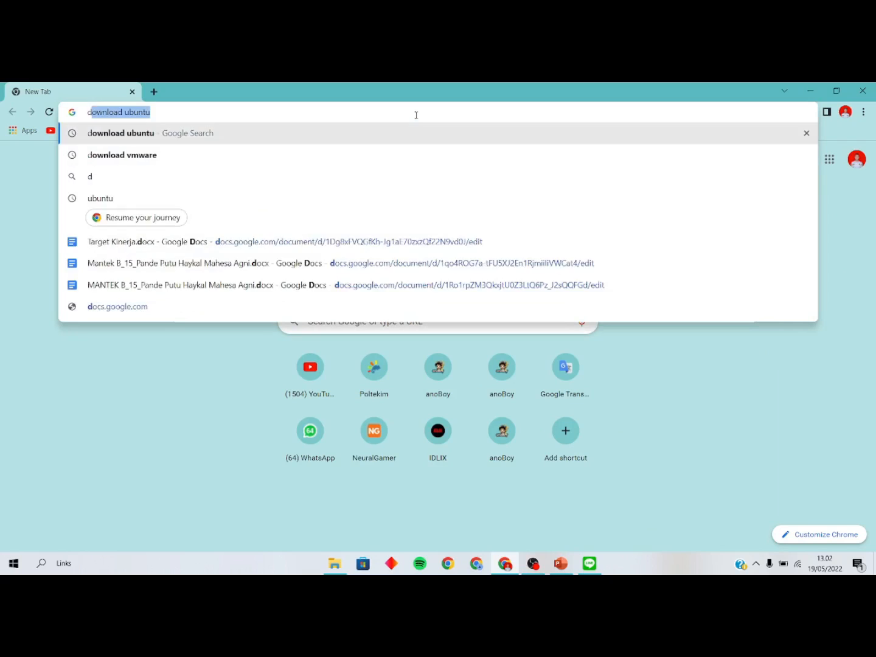
pyautogui.write('ownload ubuntu')
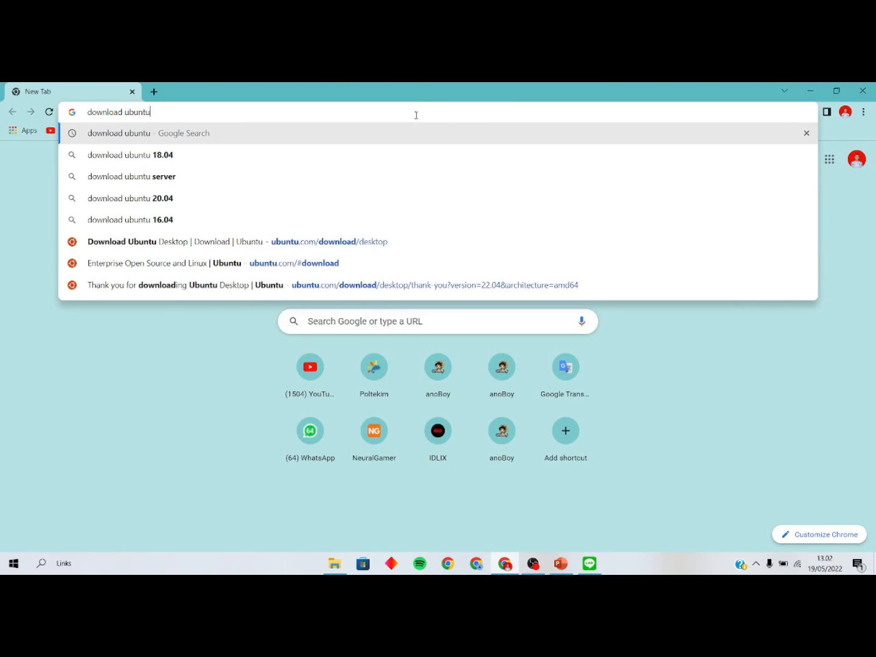
pyautogui.press('Return')
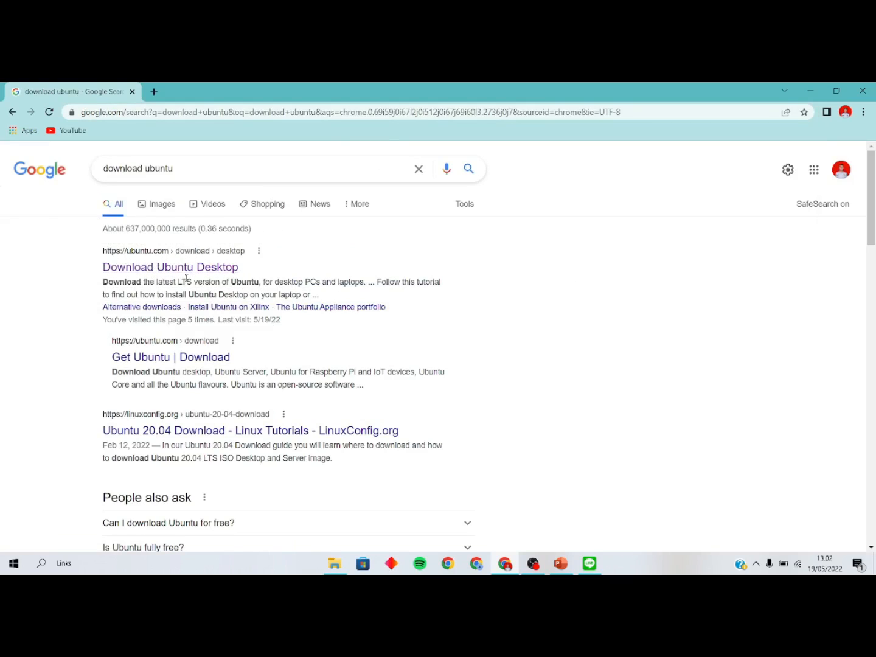
pyautogui.click(199, 275)
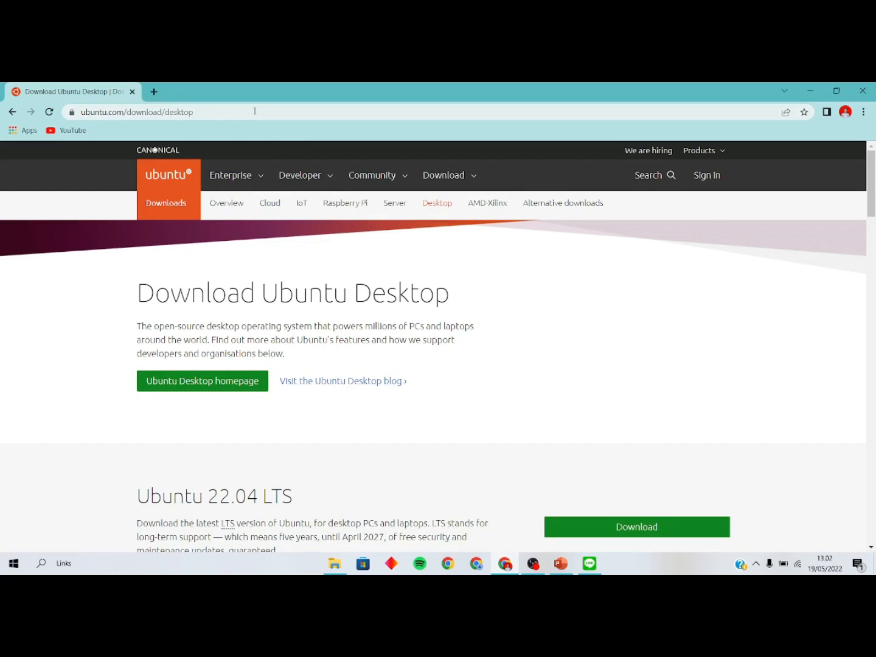
# From ubuntu.com's Ubuntu Desktop page, download the Ubuntu 22.04 LTS desktop ISO (3.4 GB).
pyautogui.click(188, 179)
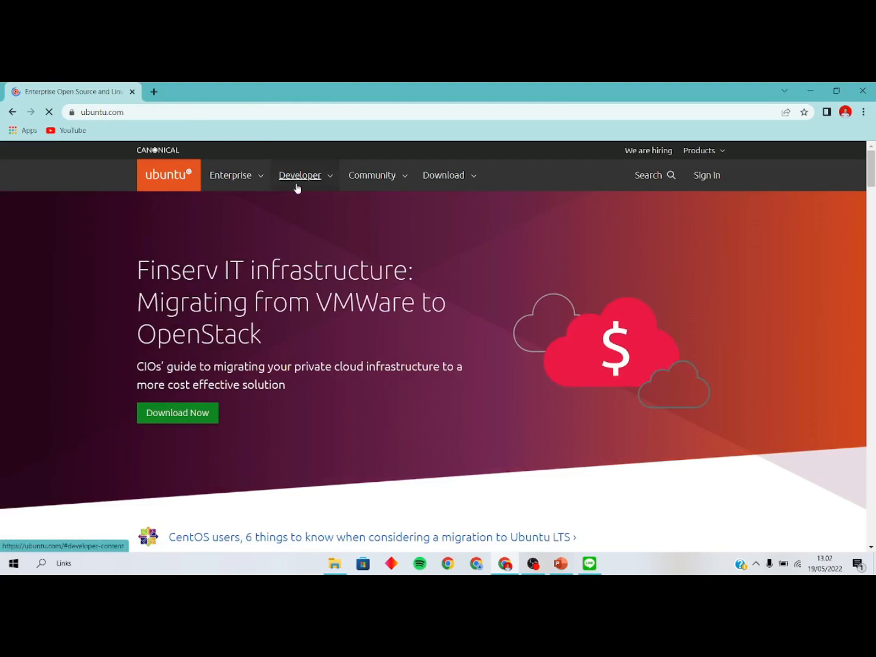
pyautogui.click(475, 181)
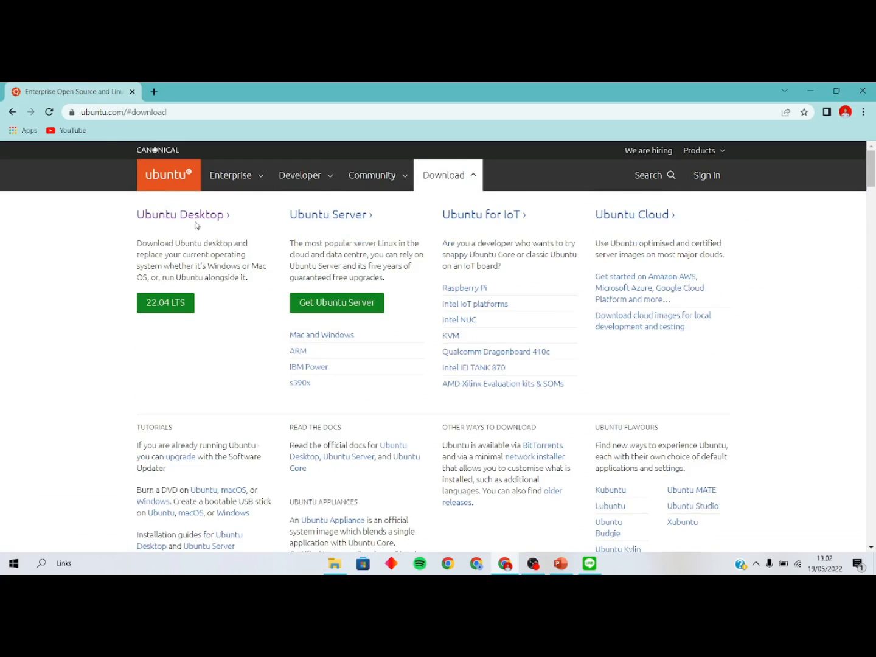
pyautogui.click(214, 216)
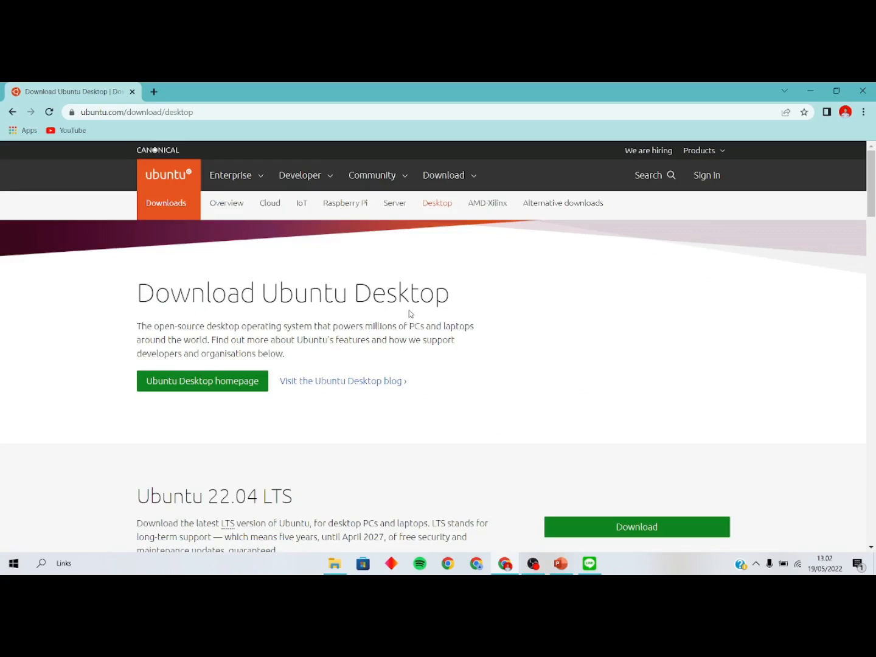
pyautogui.scroll(-3, 410, 313)
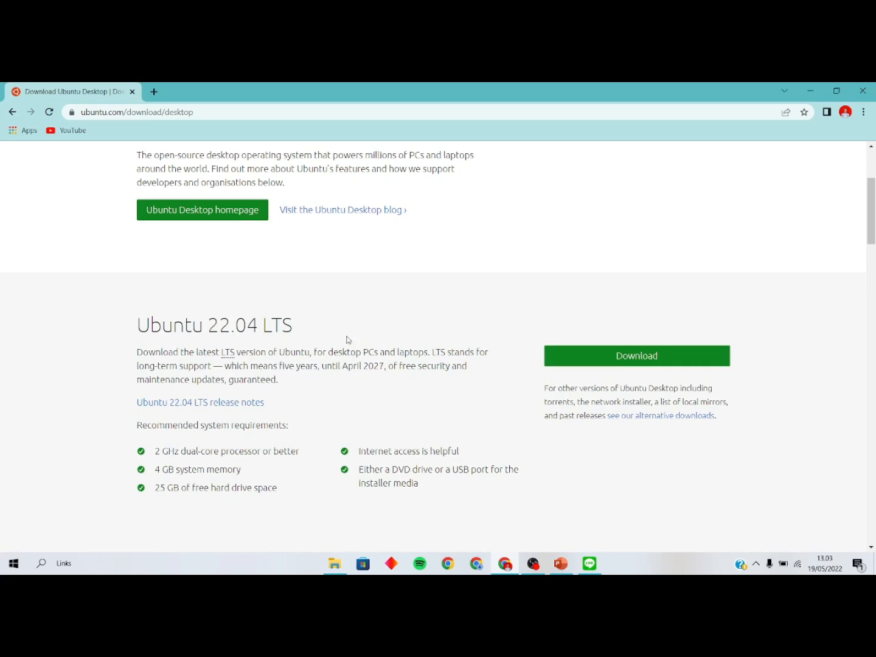
pyautogui.click(639, 364)
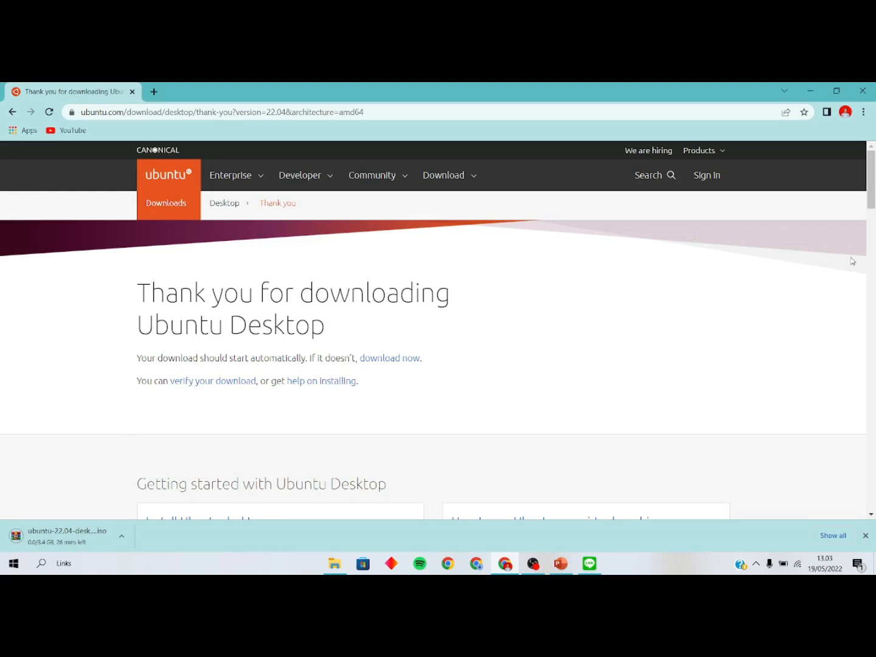
pyautogui.scroll(-1, 469, 359)
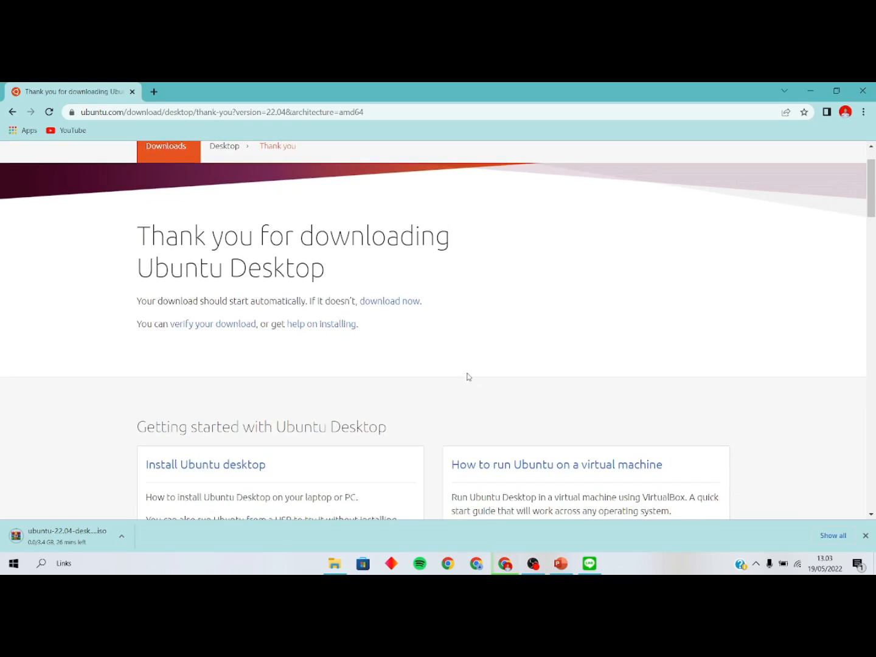
pyautogui.scroll(1, 468, 378)
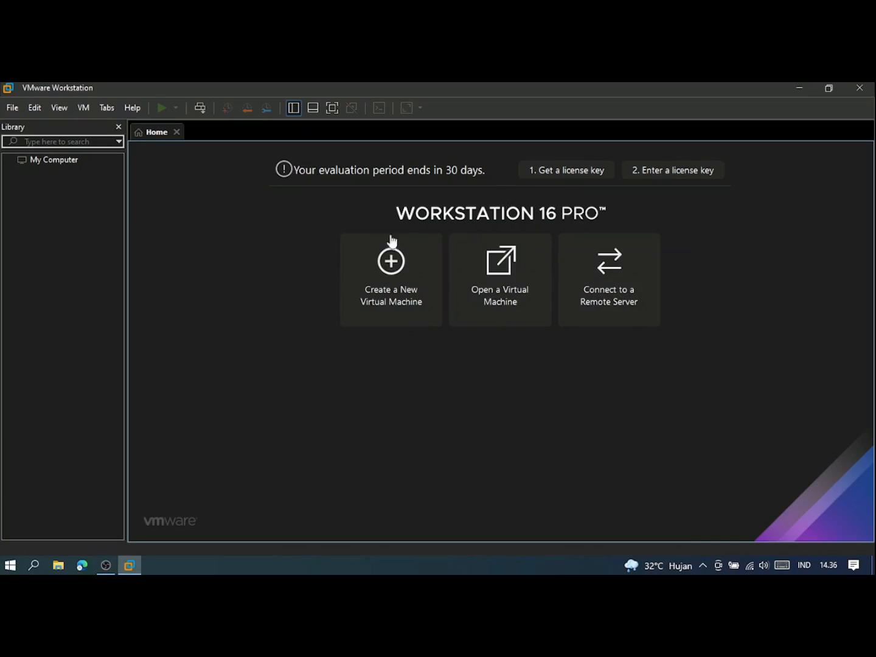
# Start a Typical new virtual machine using the ubuntu-22.04 desktop ISO on the Desktop as installer.
pyautogui.click(391, 275)
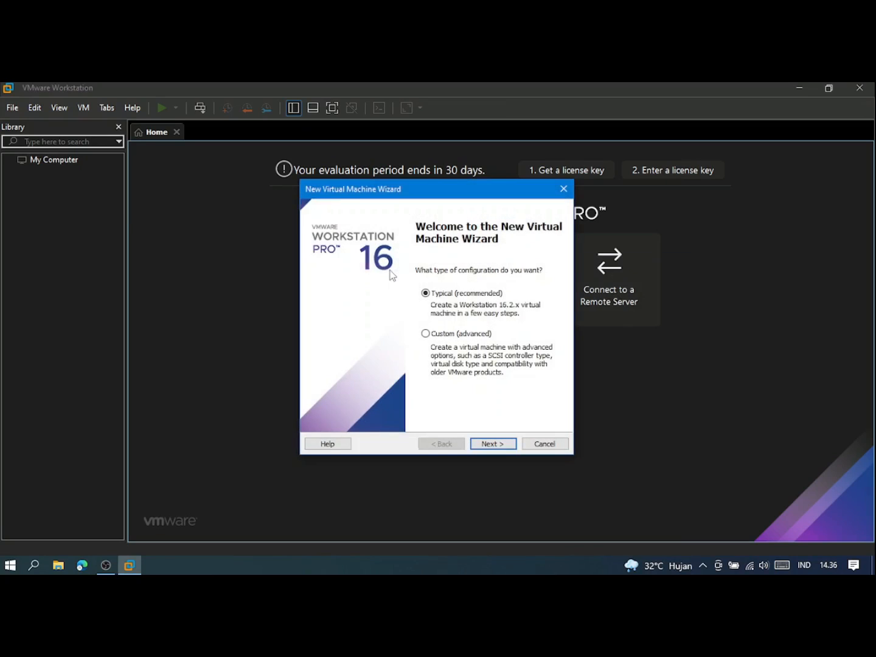
pyautogui.click(493, 445)
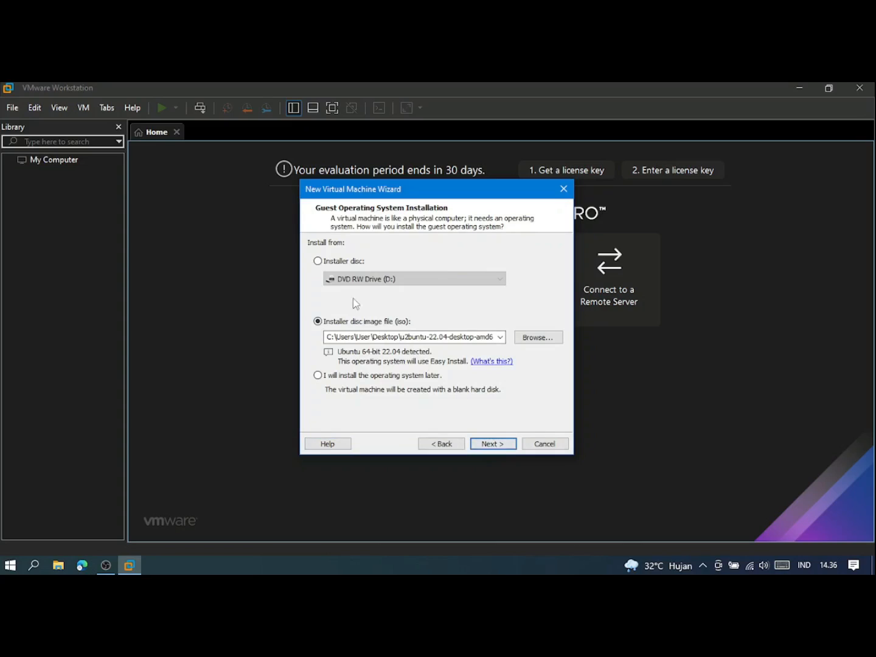
pyautogui.click(536, 339)
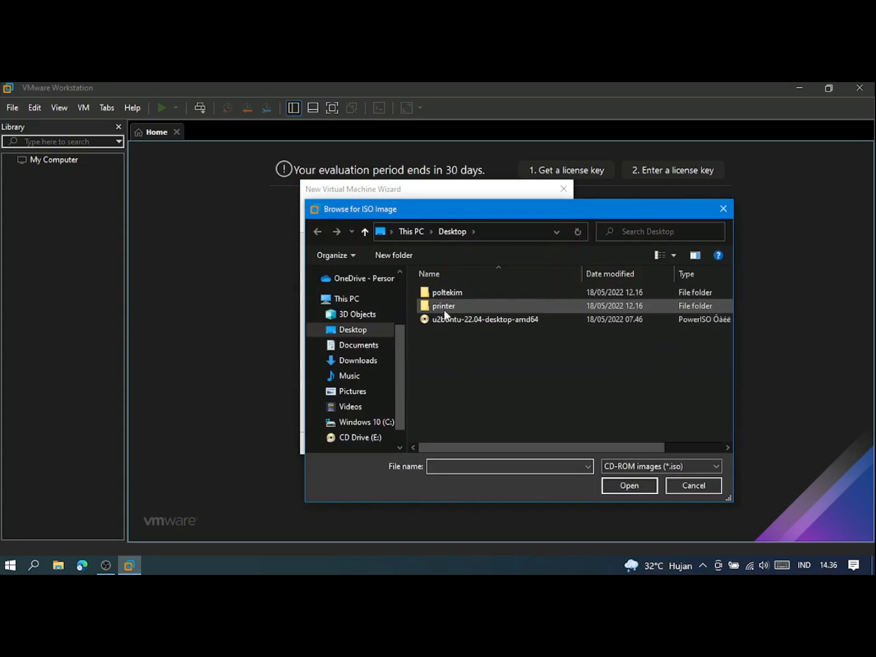
pyautogui.click(451, 318)
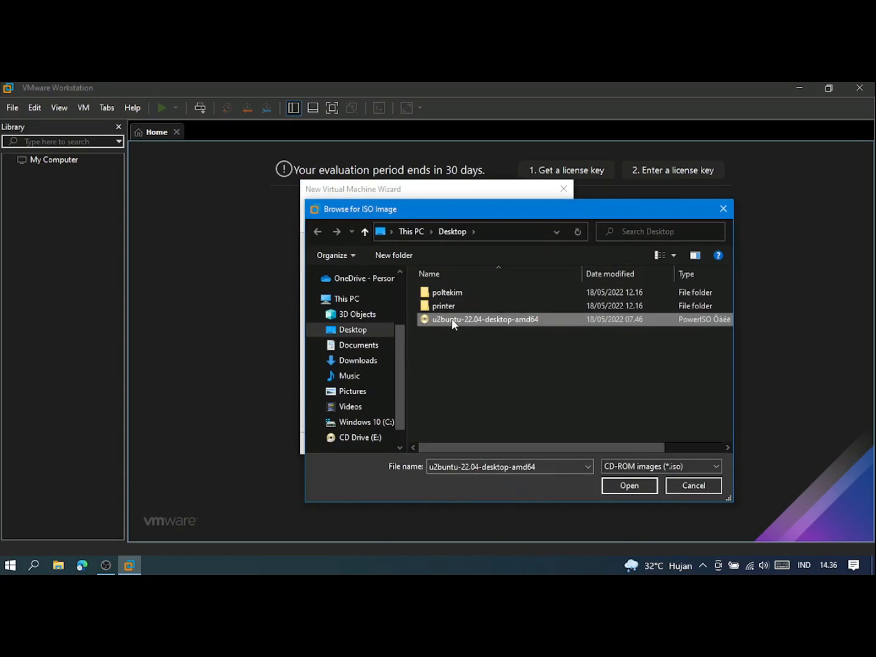
pyautogui.click(628, 485)
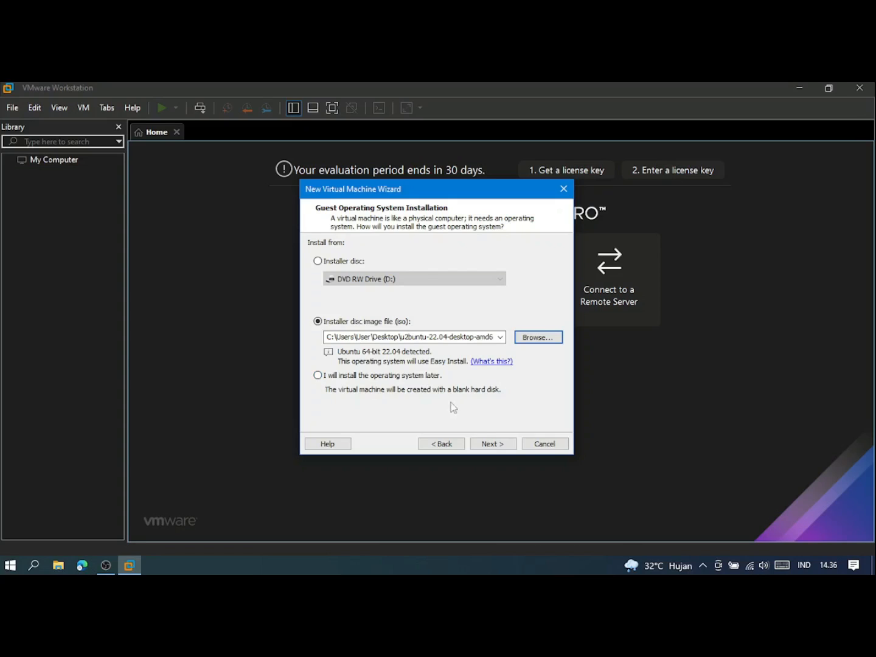
pyautogui.click(493, 443)
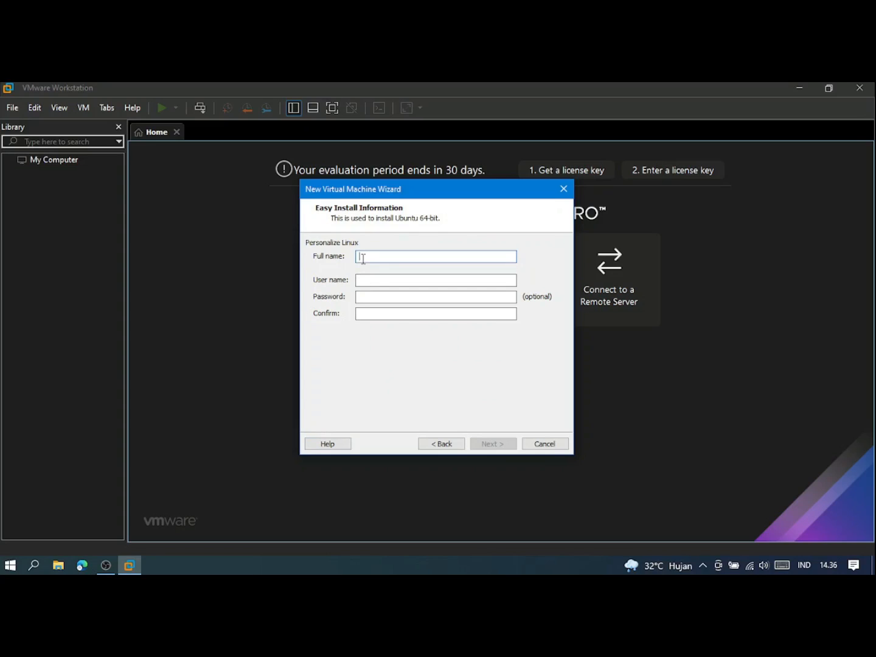
# Enter the Linux full name, user name and account password for Easy Install, then continue.
pyautogui.write('Manajaemen Teknolo')
pyautogui.press('BackSpace')
pyautogui.press('BackSpace')
pyautogui.press('BackSpace')
pyautogui.press('BackSpace')
pyautogui.write('nologi Keimigrasian B')
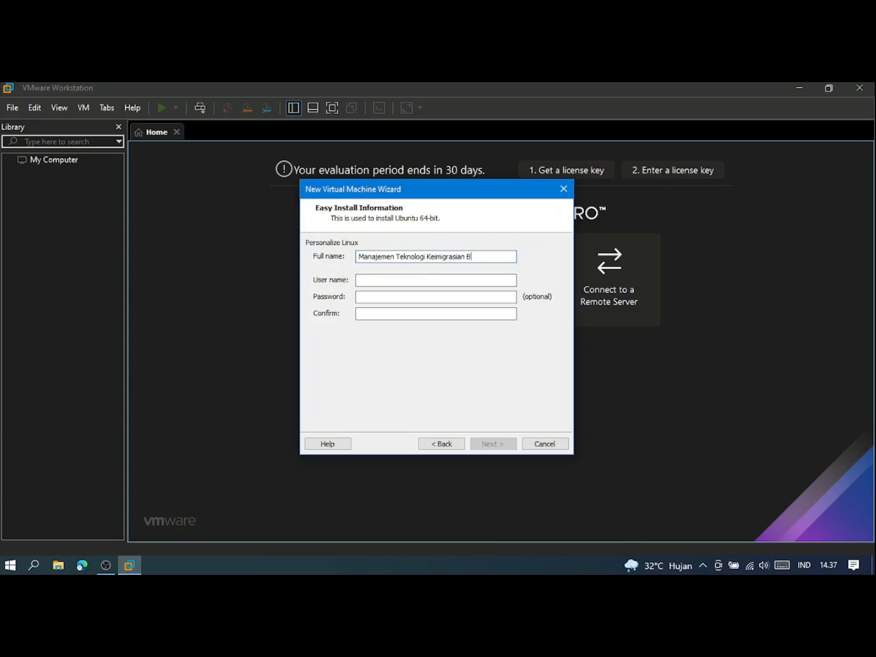
pyautogui.press('Tab')
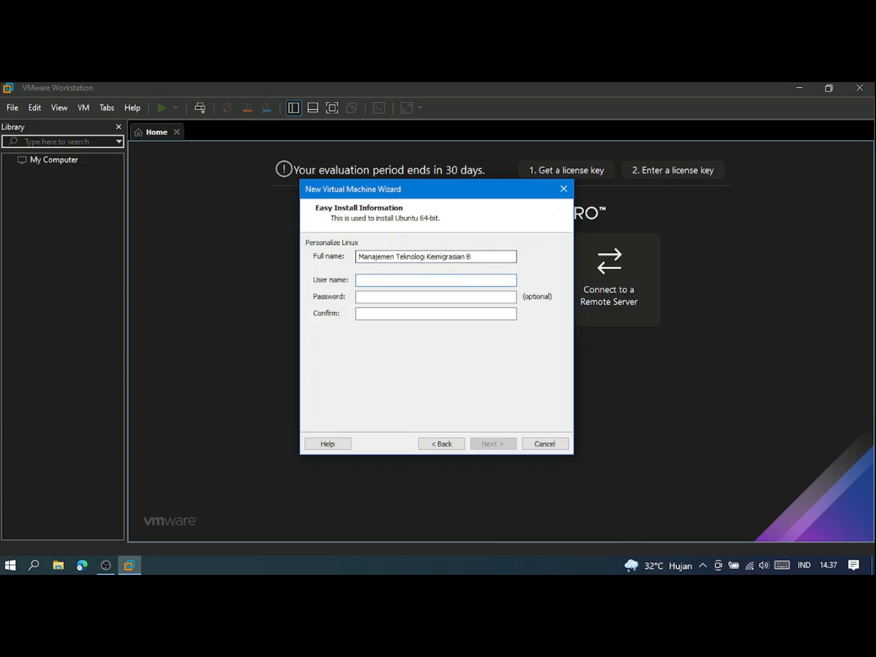
pyautogui.write('kelompok9')
pyautogui.write('kelompok9')
pyautogui.press('Tab')
pyautogui.write('kelompok')
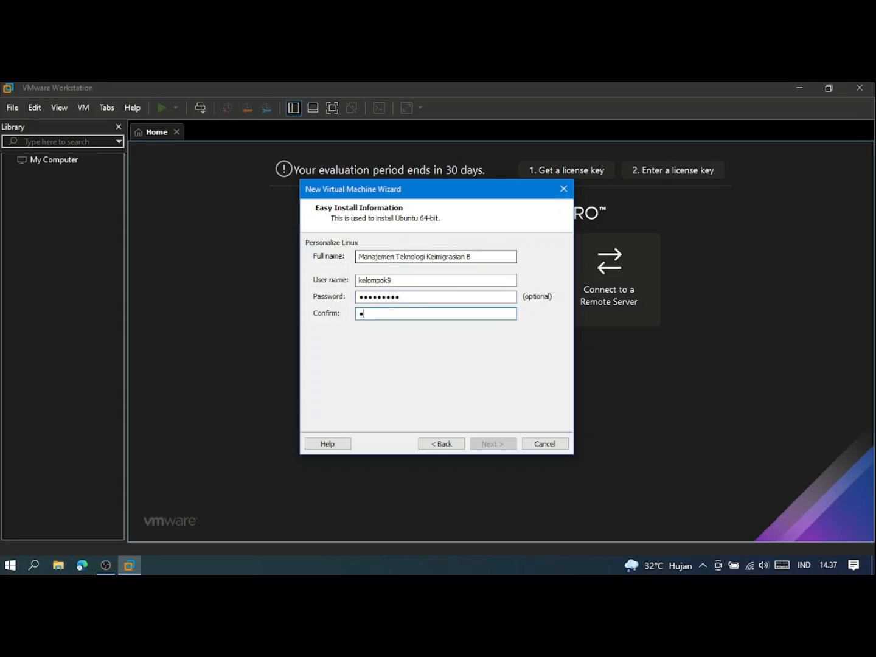
pyautogui.write('9')
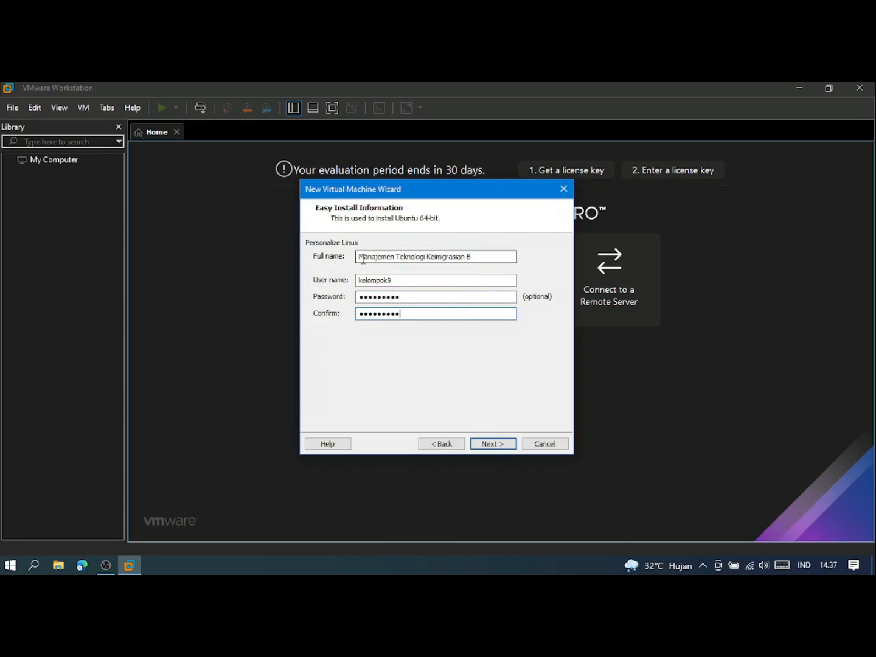
pyautogui.click(493, 443)
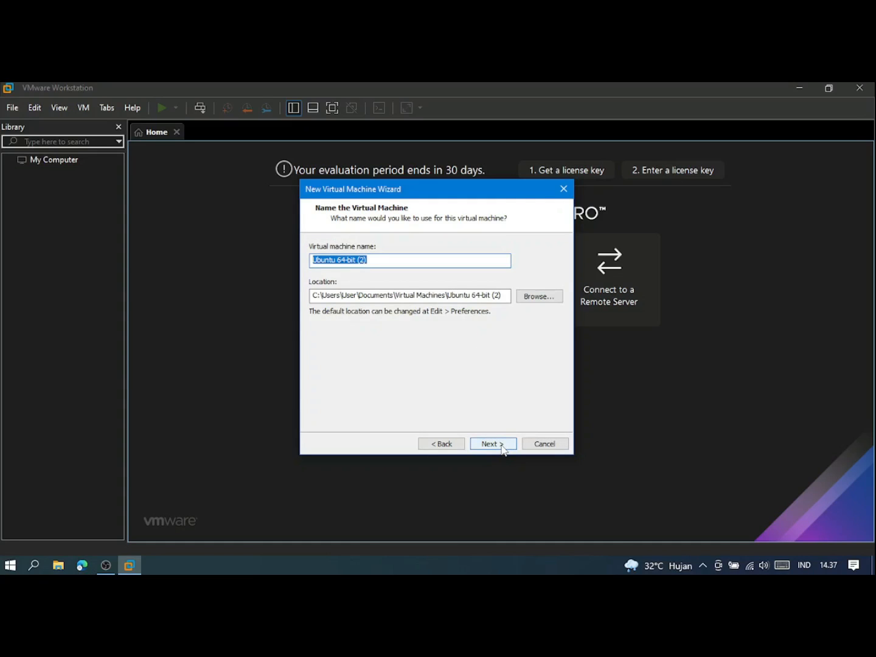
# Change the machine name to 'Ubuntu 64-bit kelompok9', correcting it after a path-already-exists error.
pyautogui.click(376, 263)
pyautogui.press('BackSpace')
pyautogui.press('BackSpace')
pyautogui.press('BackSpace')
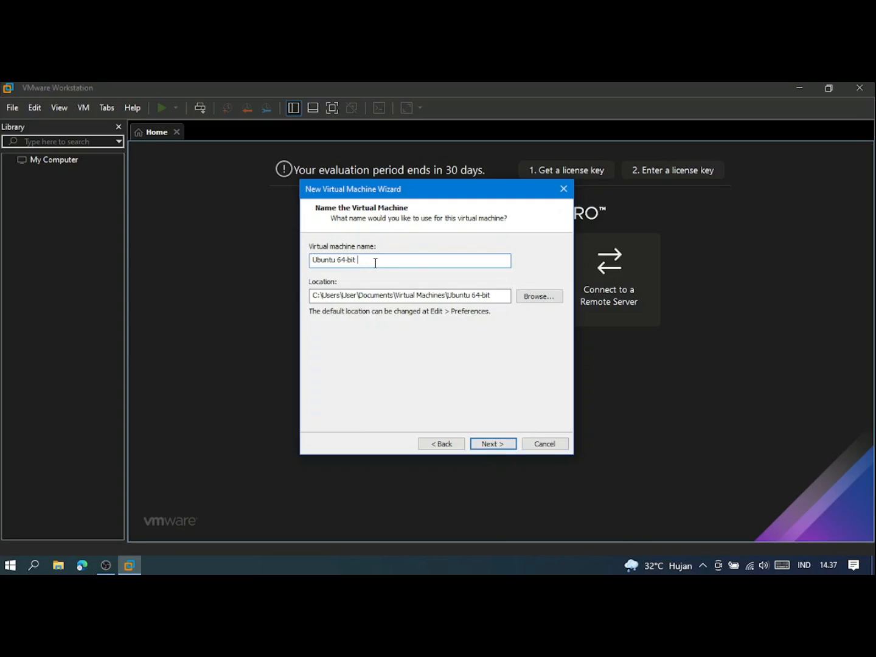
pyautogui.write('kelompok 9')
pyautogui.click(492, 444)
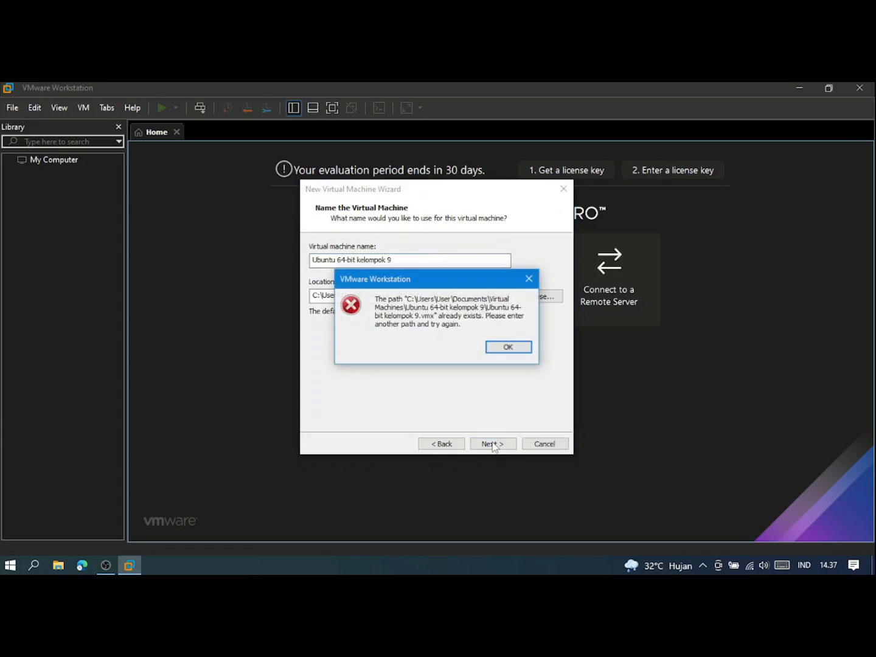
pyautogui.click(504, 351)
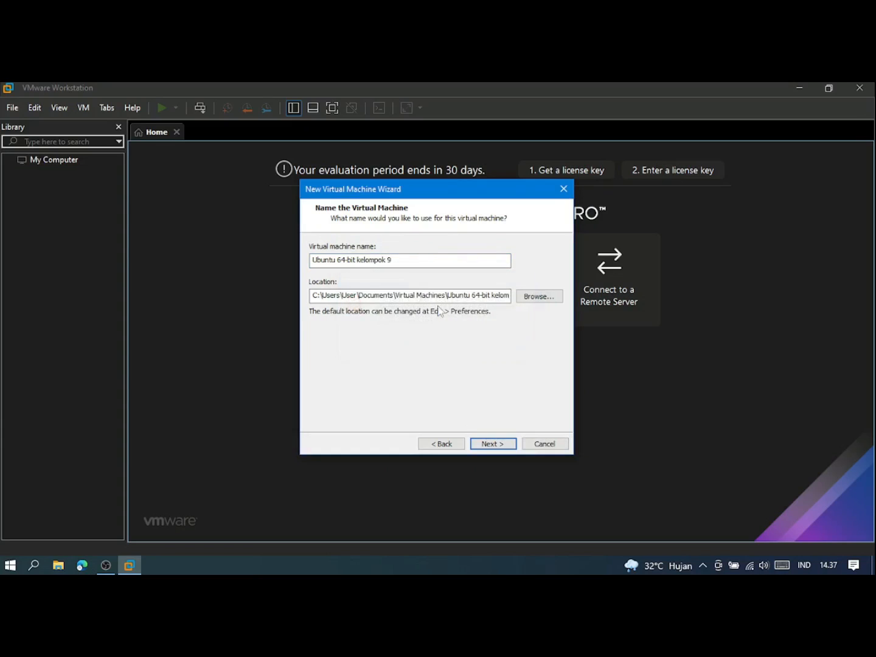
pyautogui.click(388, 259)
pyautogui.press('BackSpace')
pyautogui.write('k')
pyautogui.press('Delete')
# Replace the default 20 GB maximum disk size with 40 GB.
pyautogui.click(493, 444)
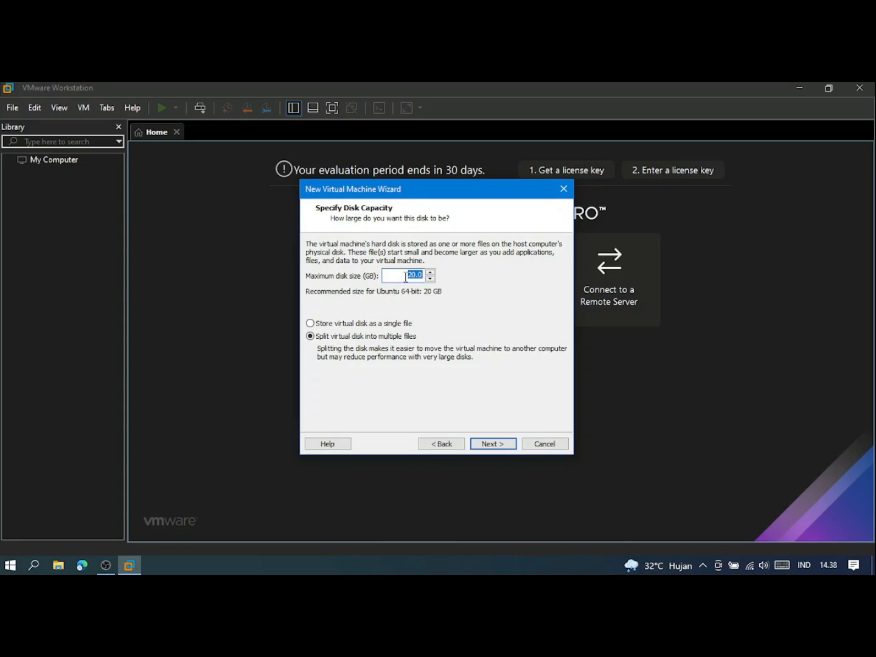
pyautogui.click(430, 273)
pyautogui.click(430, 272)
pyautogui.moveTo(408, 274); pyautogui.dragTo(429, 278)
pyautogui.write('40')
# Check the memory and 2-core processor settings, then disable powering on after creation.
pyautogui.click(494, 444)
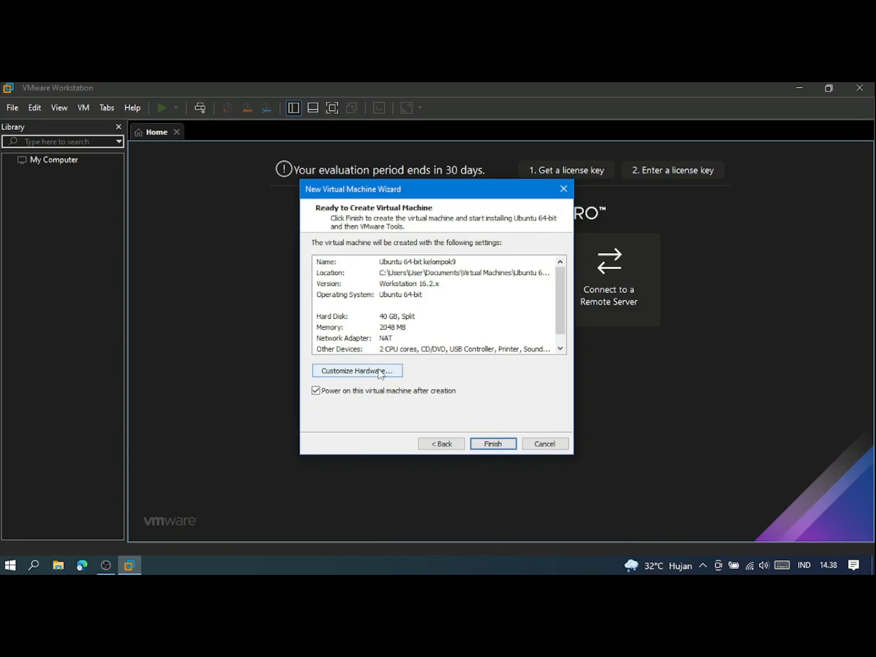
pyautogui.click(380, 372)
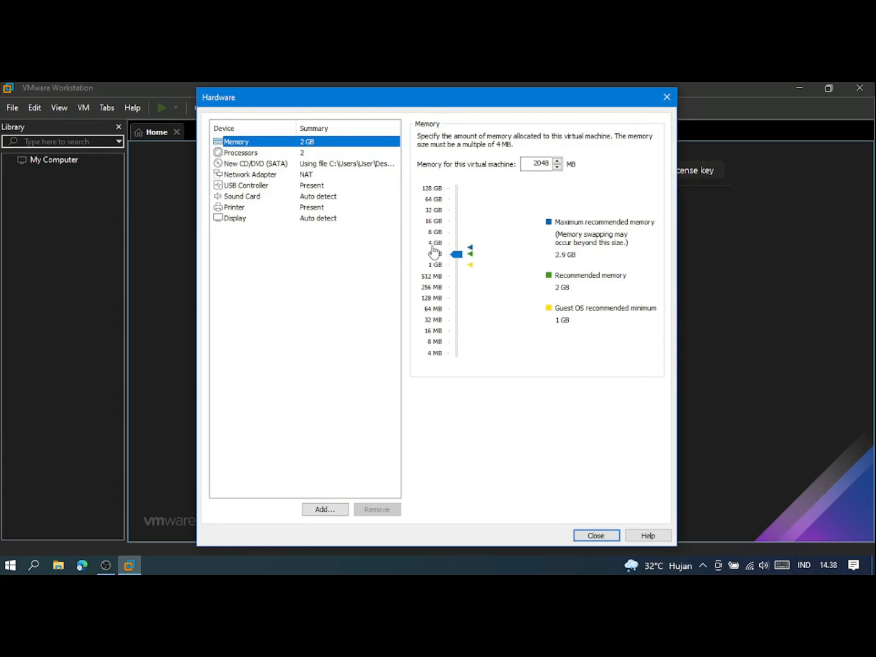
pyautogui.click(282, 153)
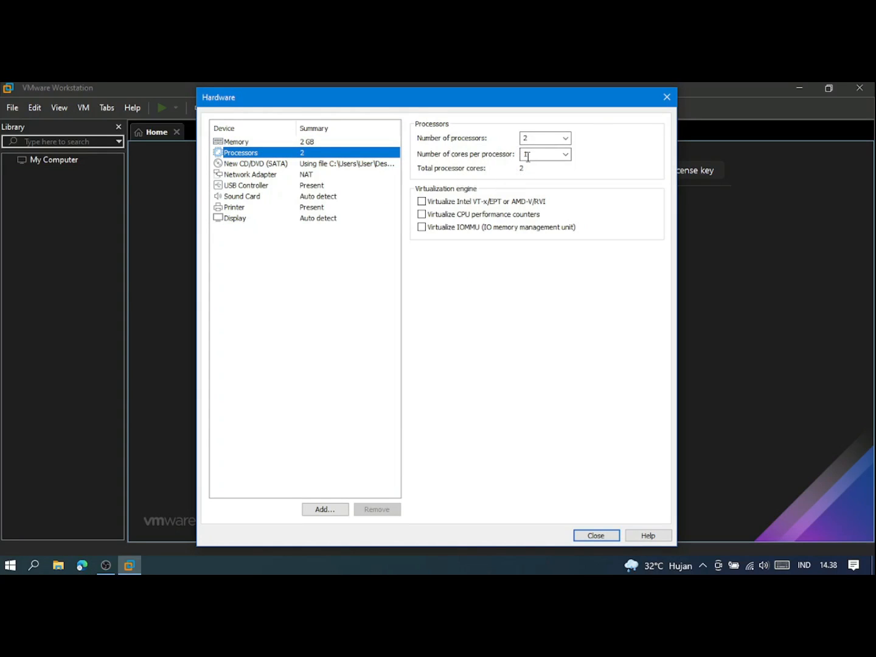
pyautogui.click(595, 535)
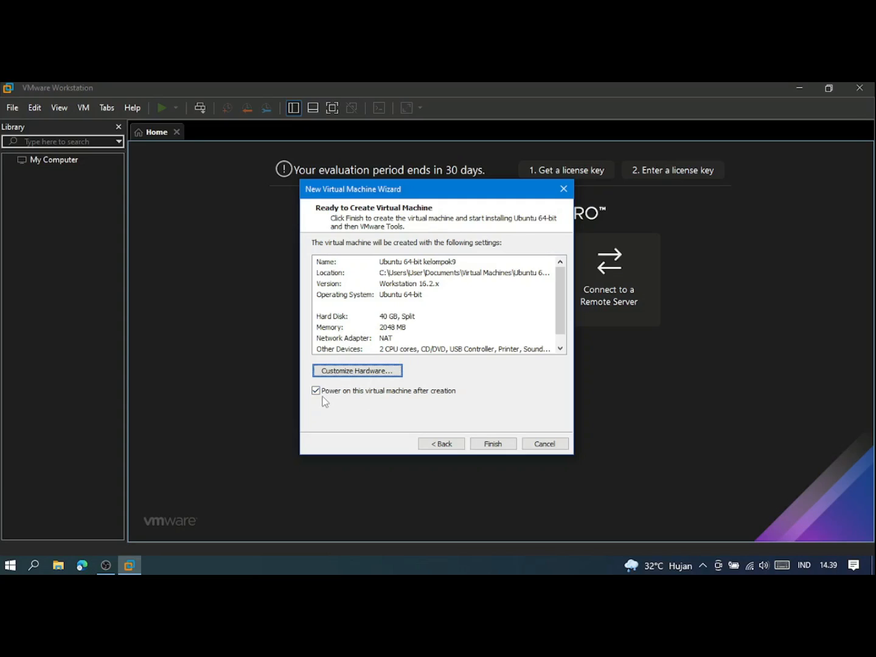
pyautogui.click(316, 392)
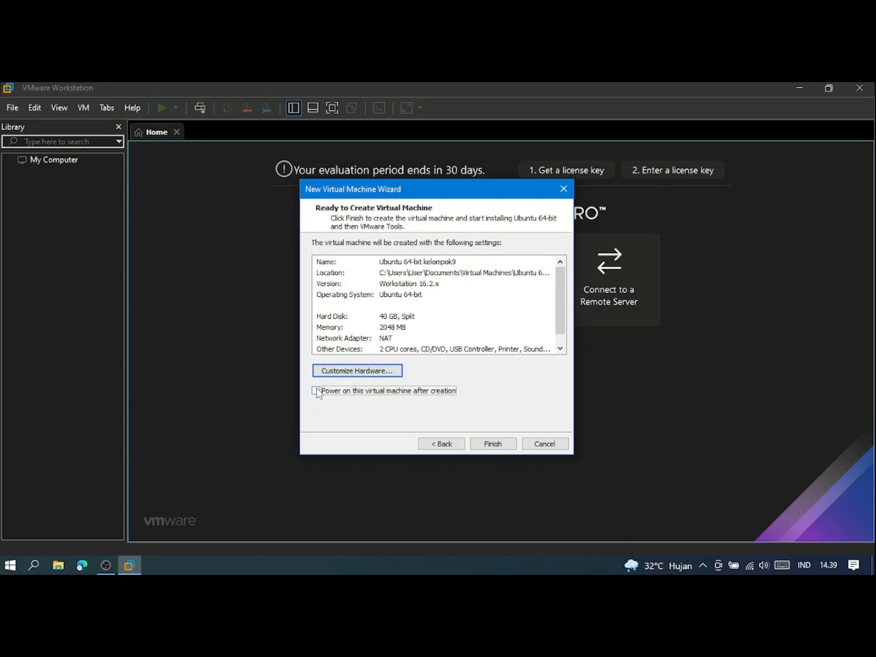
# Finish the wizard to create the Ubuntu 64-bit kelompok9 machine with 2 GB memory and 40 GB disk.
pyautogui.click(493, 447)
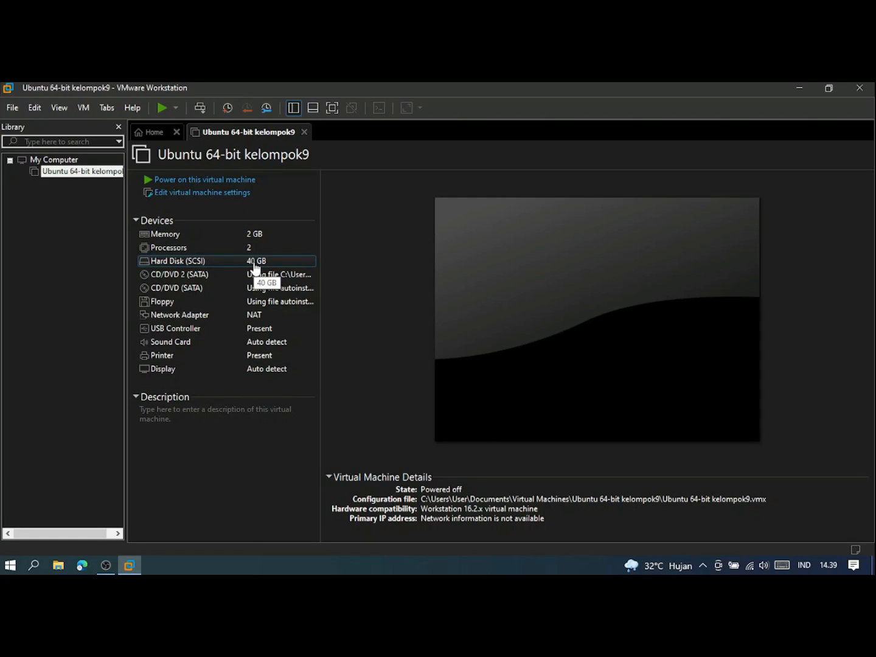
# Power on Ubuntu 64-bit kelompok9 and close the Easy Install hint bar.
pyautogui.click(163, 181)
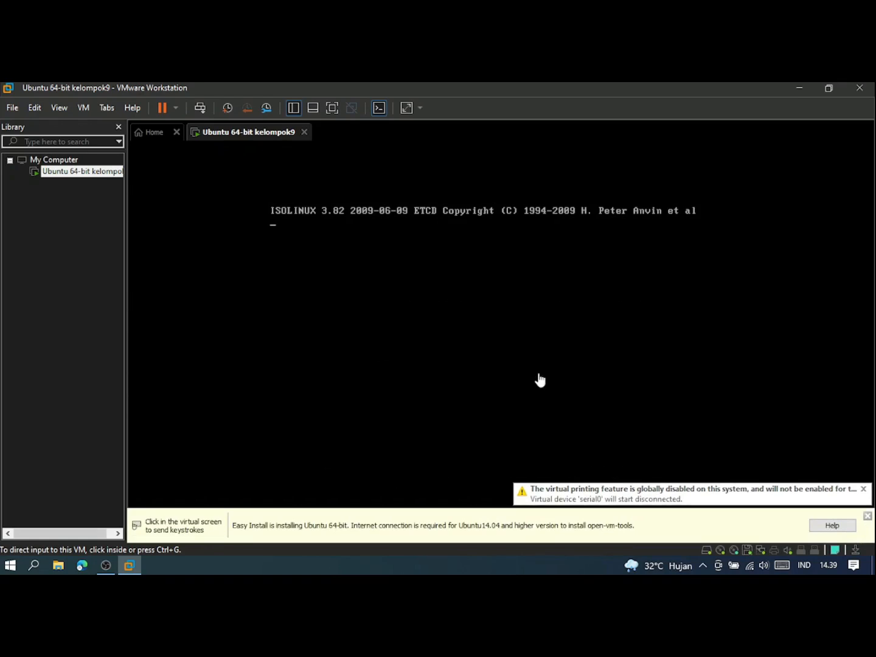
pyautogui.click(867, 516)
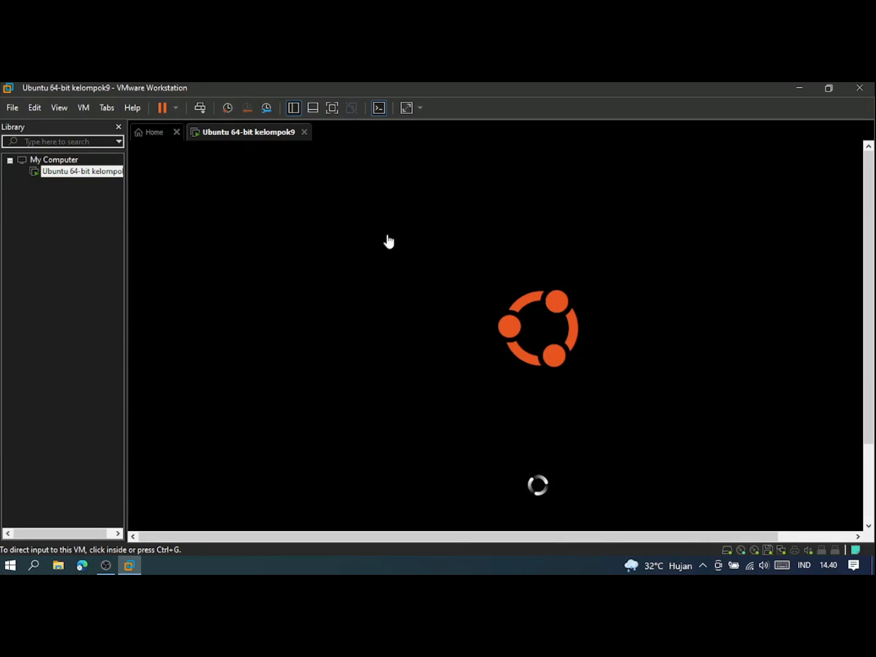
# Switch the VM to full screen while the Ubuntu installer loads to its Keyboard layout page.
pyautogui.click(331, 111)
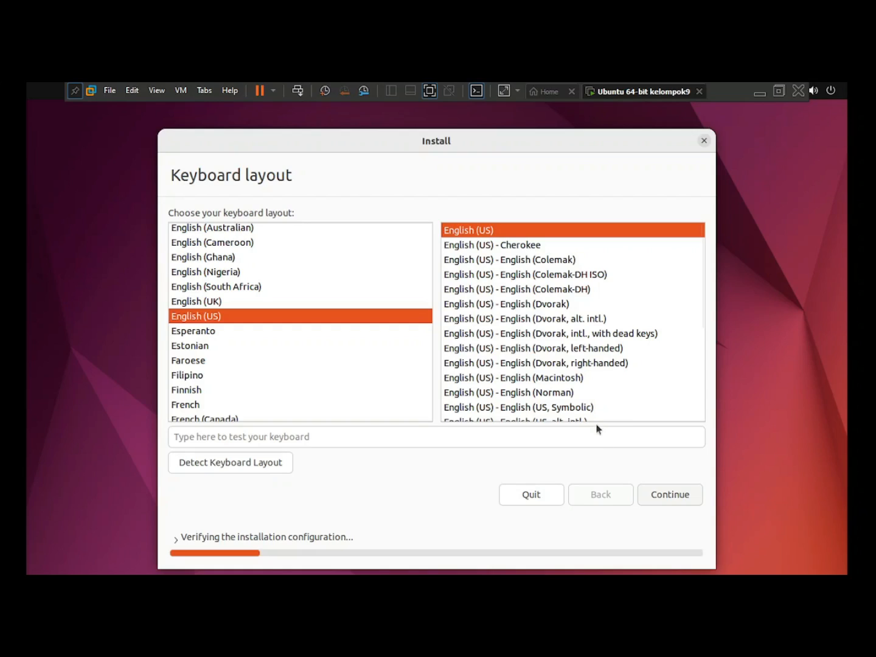
# Accept the English (US) keyboard layout, capturing input into the VM.
pyautogui.click(661, 496)
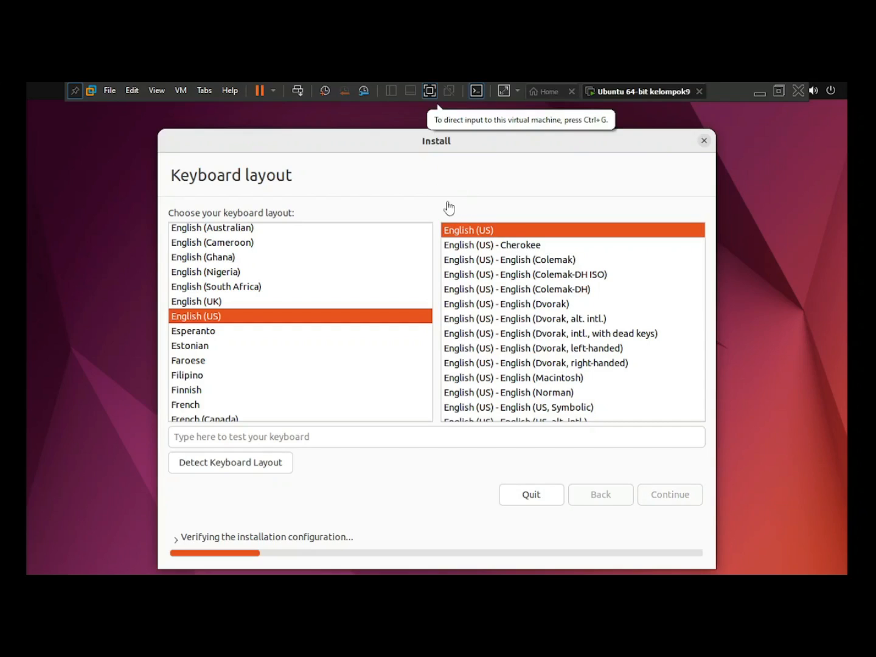
pyautogui.click(489, 207)
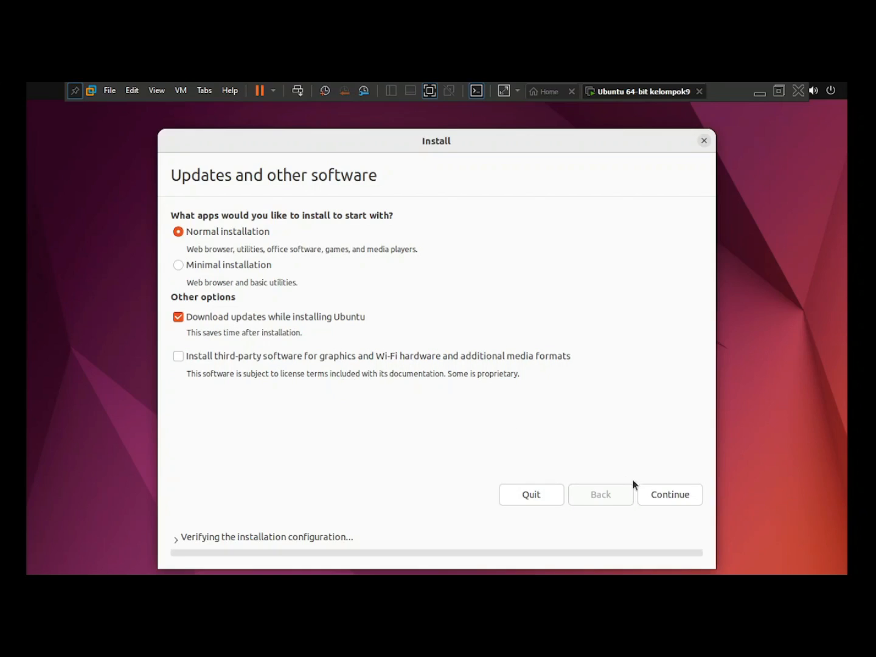
# Keep Normal installation with updates downloading and continue to Installation type.
pyautogui.click(669, 496)
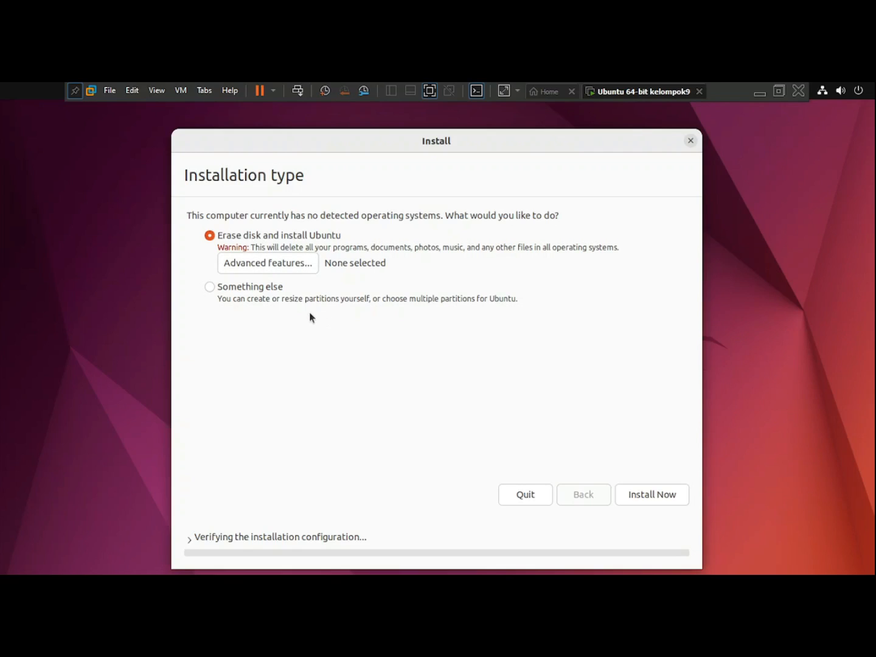
# Install Ubuntu with Erase disk, confirming the 'Write the changes to disks?' prompt.
pyautogui.click(655, 499)
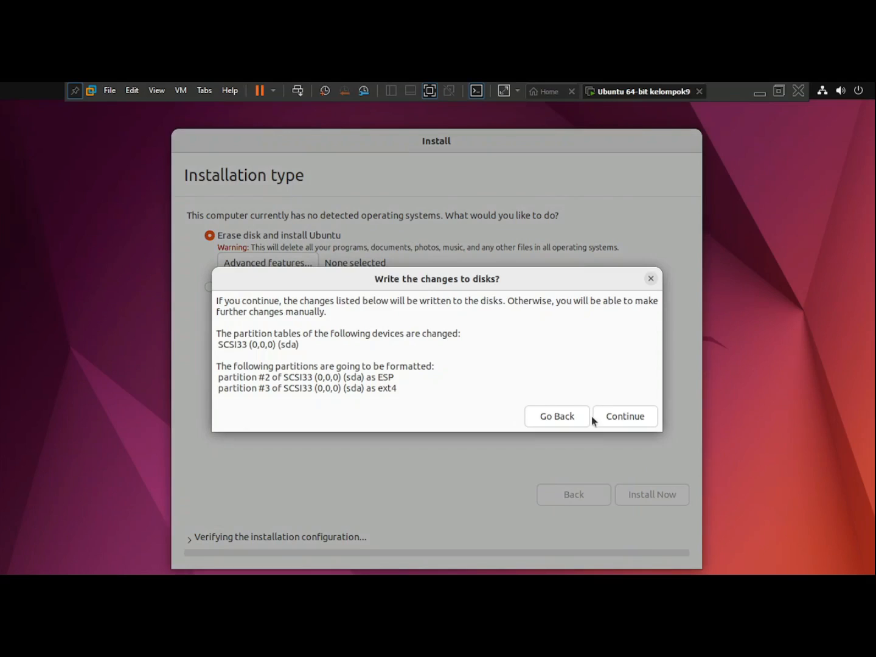
pyautogui.click(614, 412)
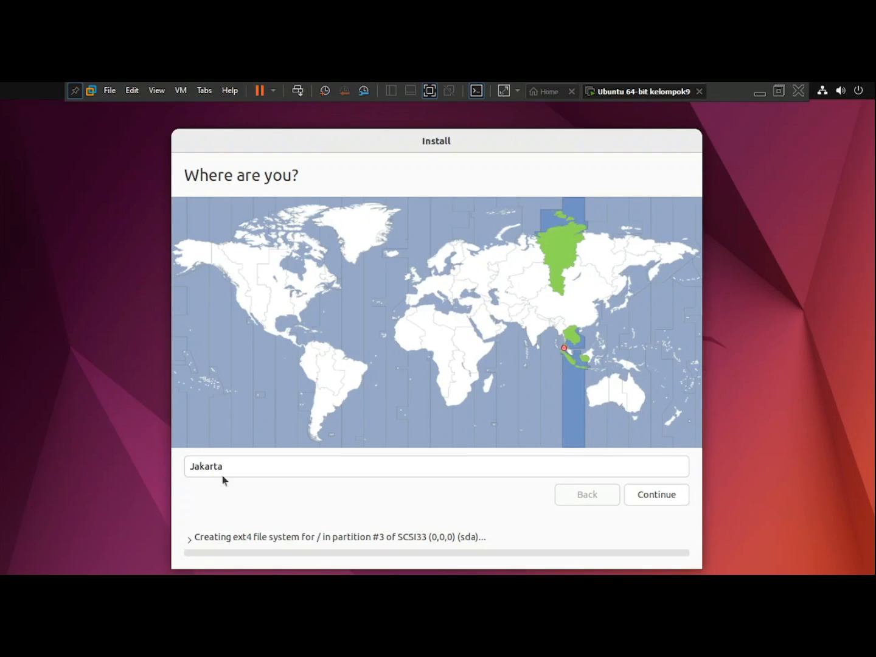
# Accept Jakarta as the time zone location and continue.
pyautogui.click(651, 494)
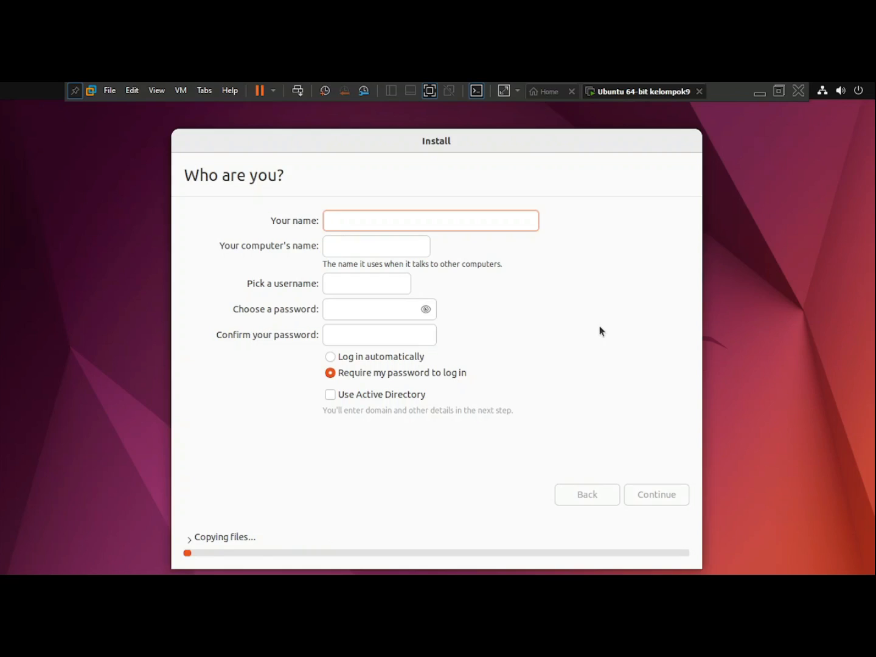
# Enter the account name and a matching, revealed password twice, then continue installing.
pyautogui.write('kelompok9')
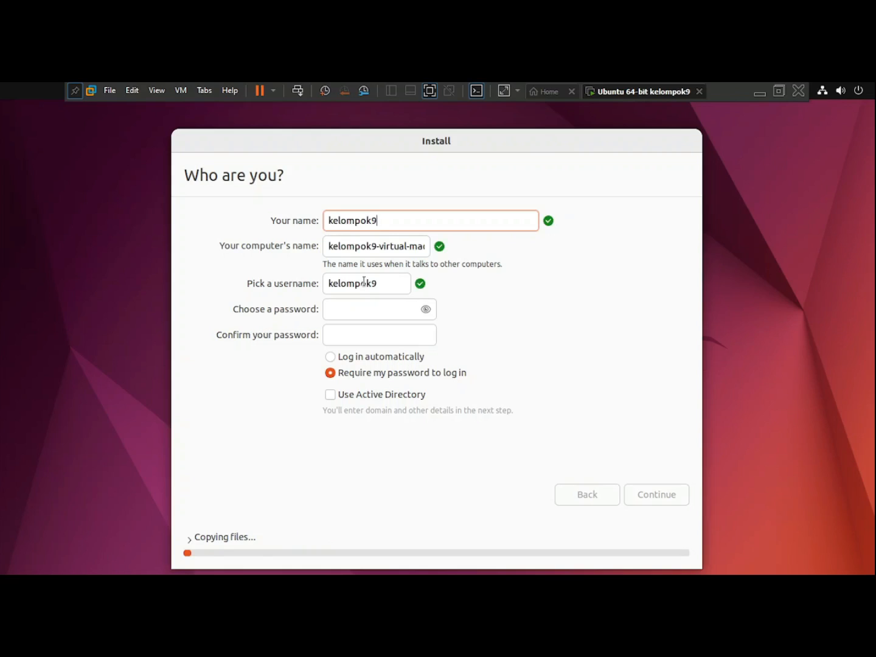
pyautogui.click(366, 316)
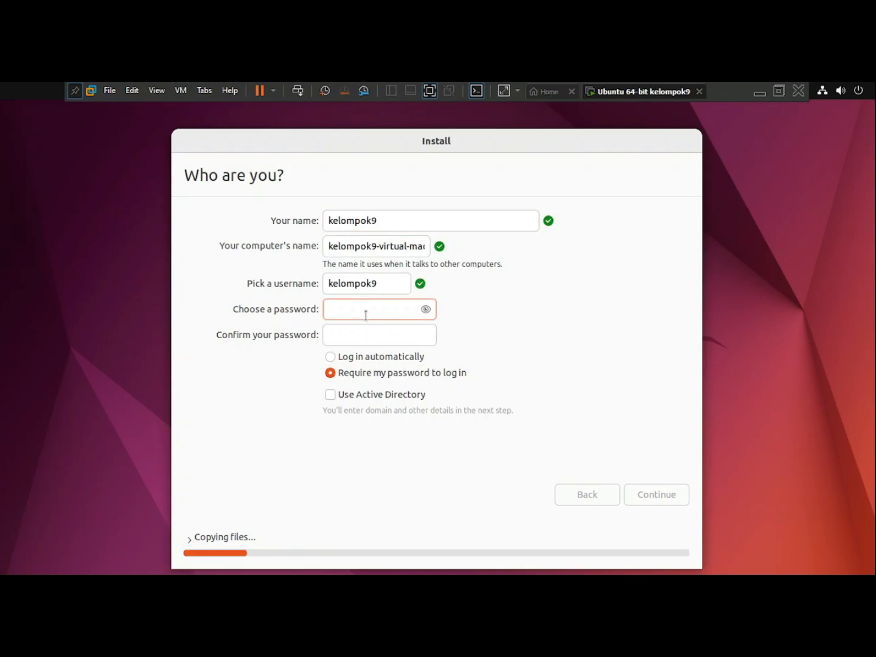
pyautogui.write('kelompok9')
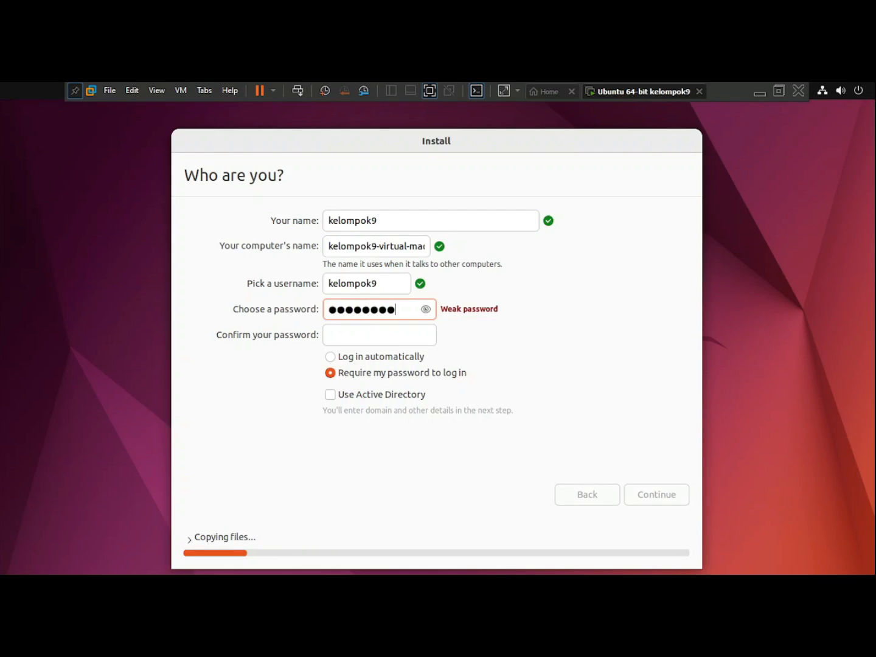
pyautogui.click(426, 310)
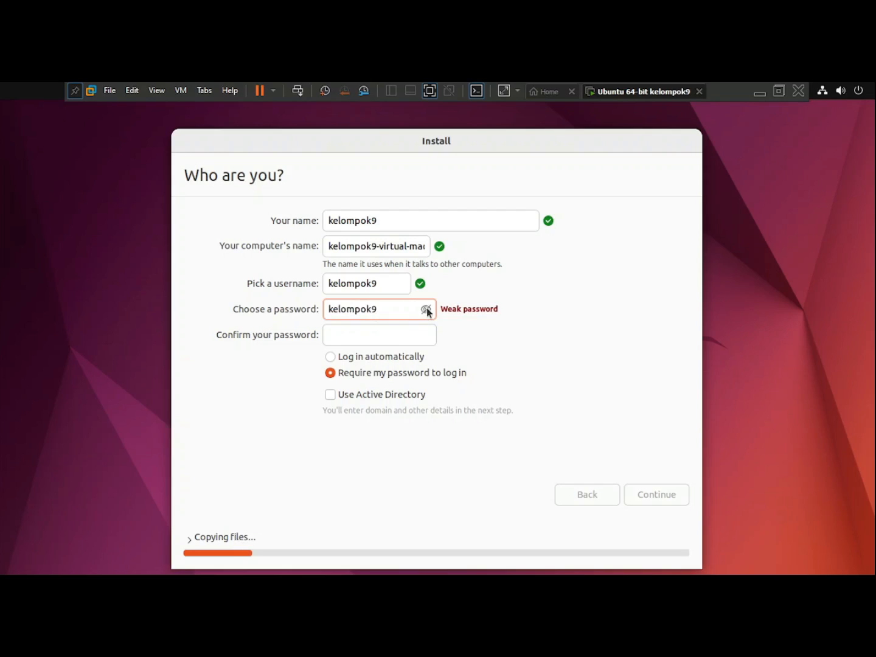
pyautogui.click(360, 337)
pyautogui.write('kelom')
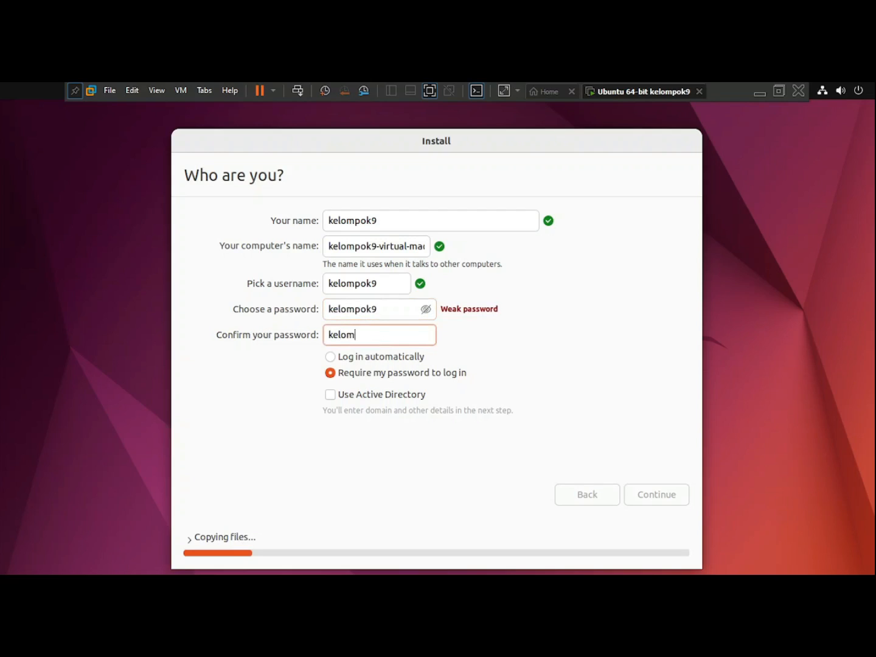
pyautogui.write('pok9')
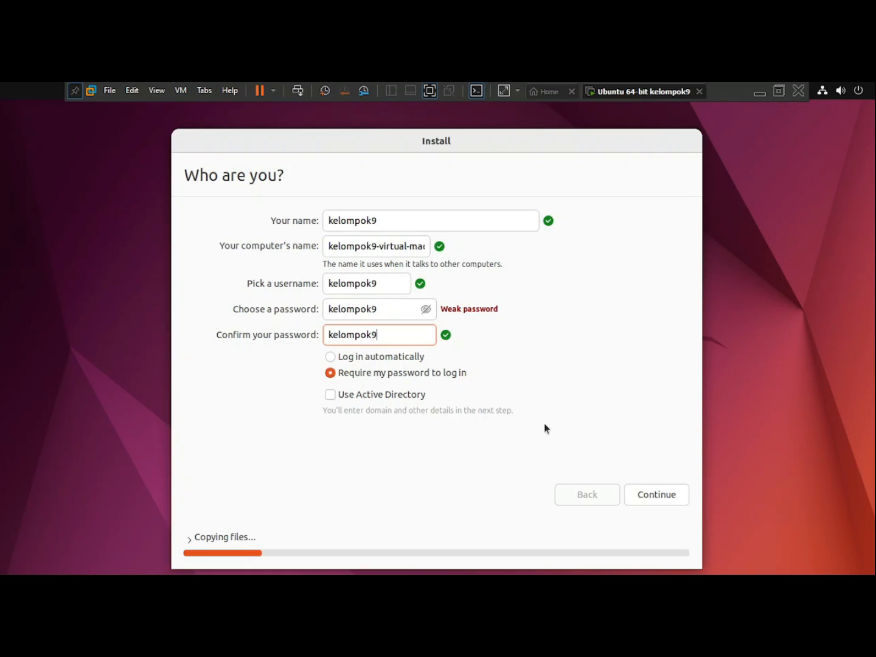
pyautogui.click(653, 488)
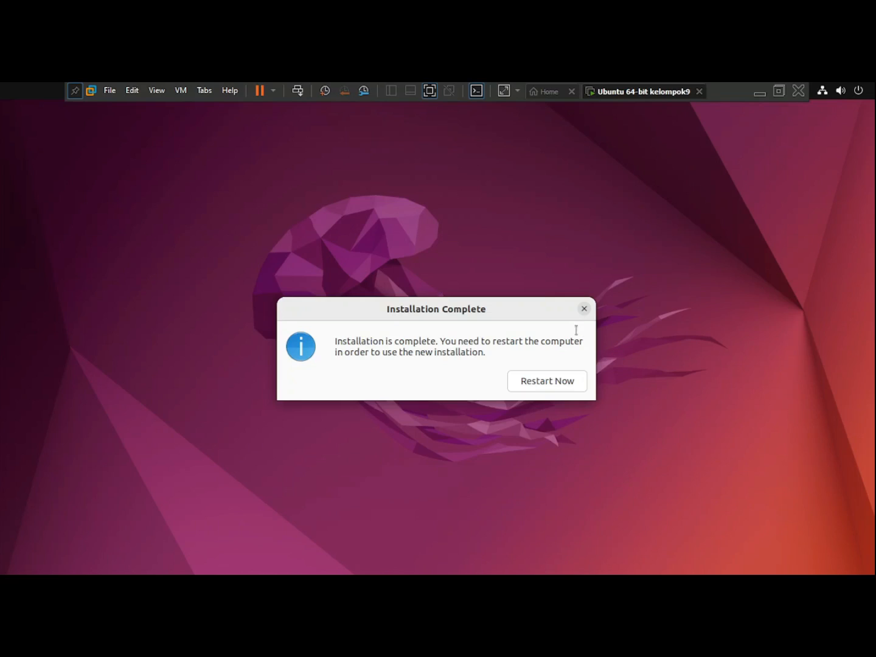
# Choose Restart Now in the Installation Complete dialog to reboot the VM.
pyautogui.click(550, 386)
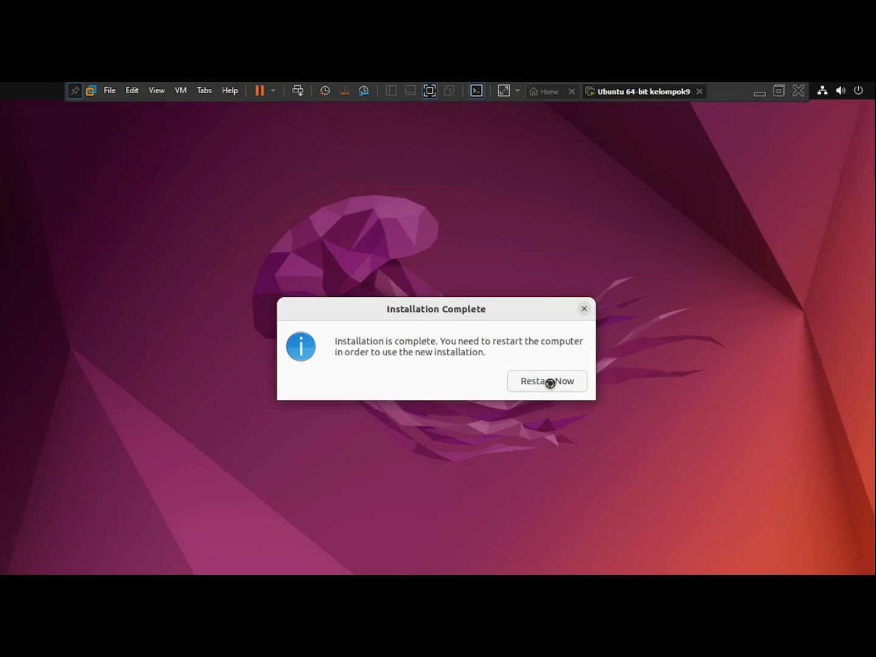
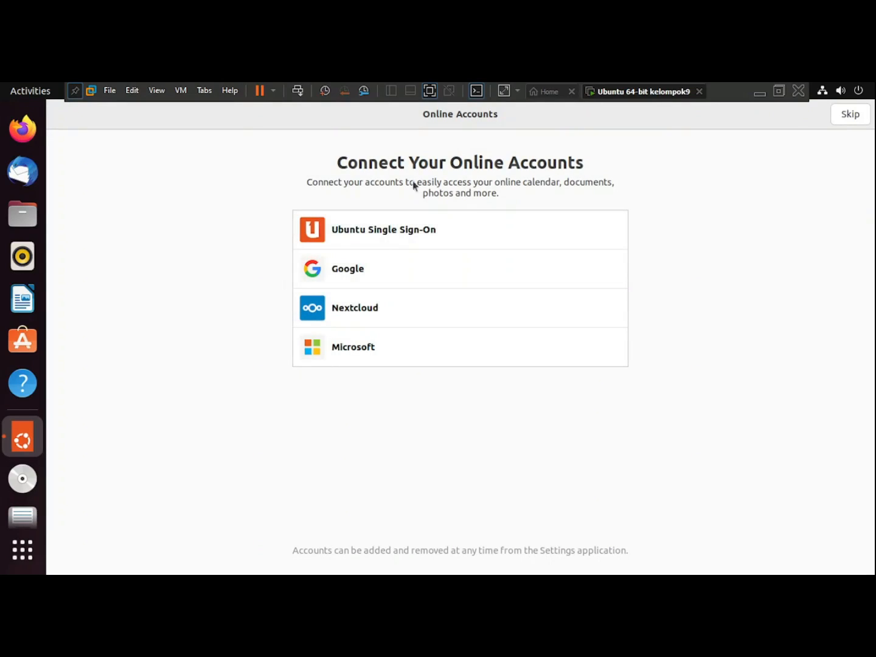
# Skip Online Accounts, pass the Help improve Ubuntu and Privacy pages, and finish with Done.
pyautogui.click(855, 119)
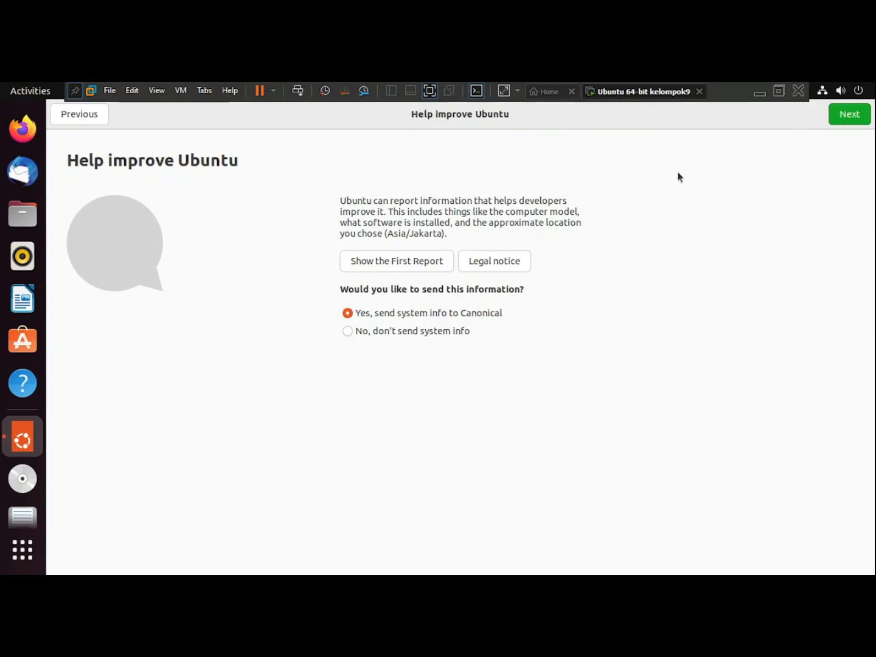
pyautogui.click(860, 116)
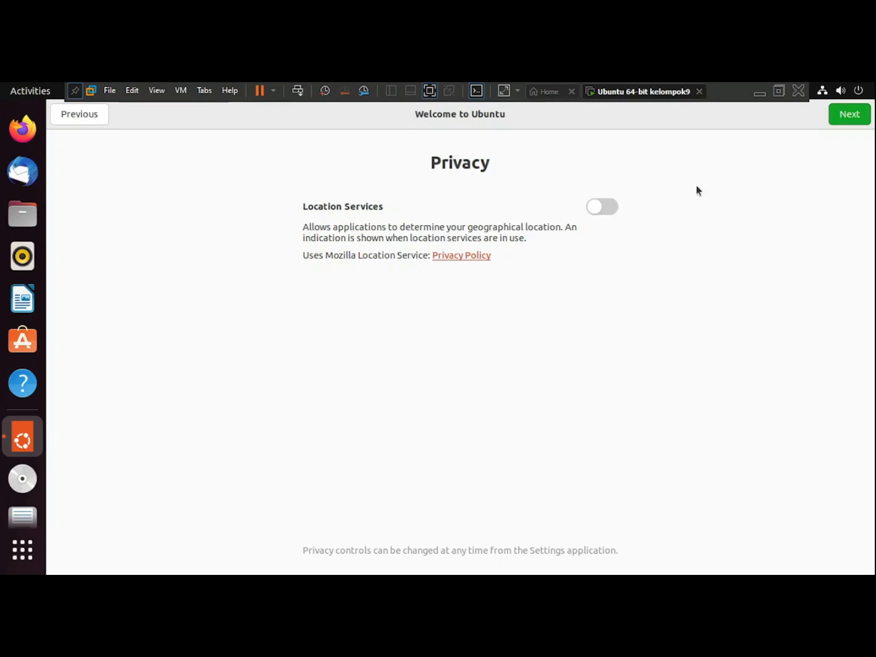
pyautogui.click(847, 116)
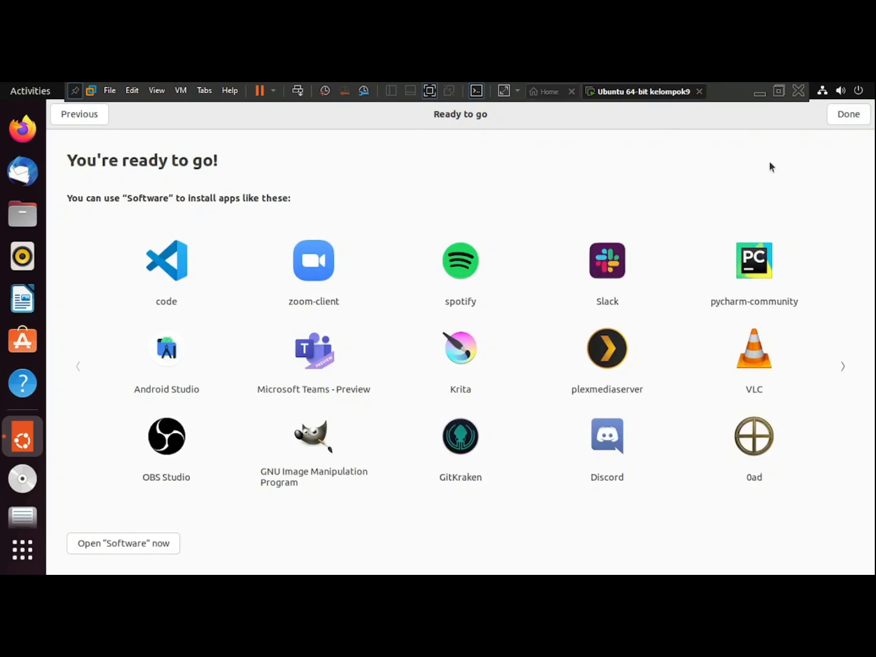
pyautogui.click(851, 117)
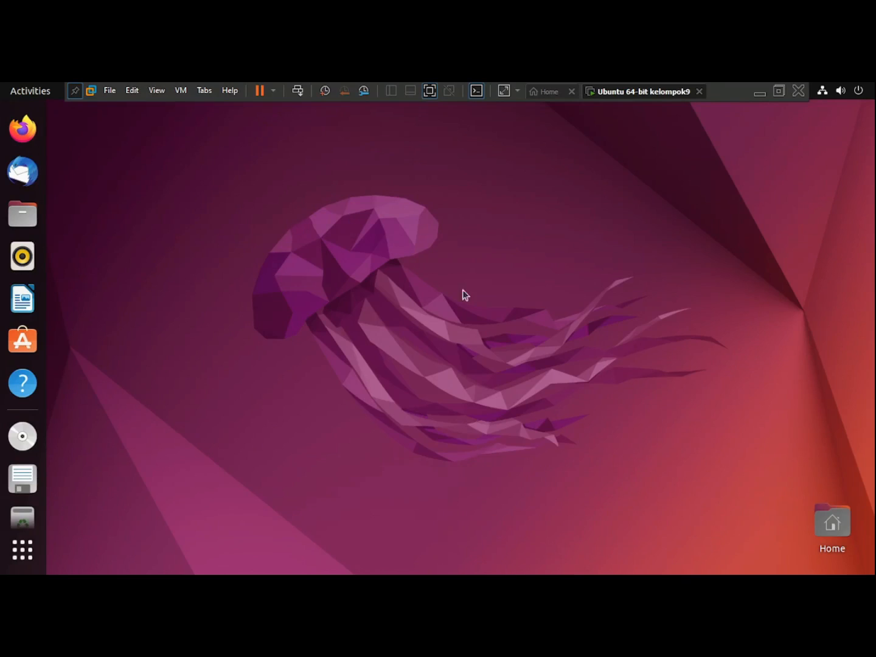
# Launch Firefox from the Ubuntu dock so its Welcome page appears.
pyautogui.click(27, 133)
pyautogui.click(34, 126)
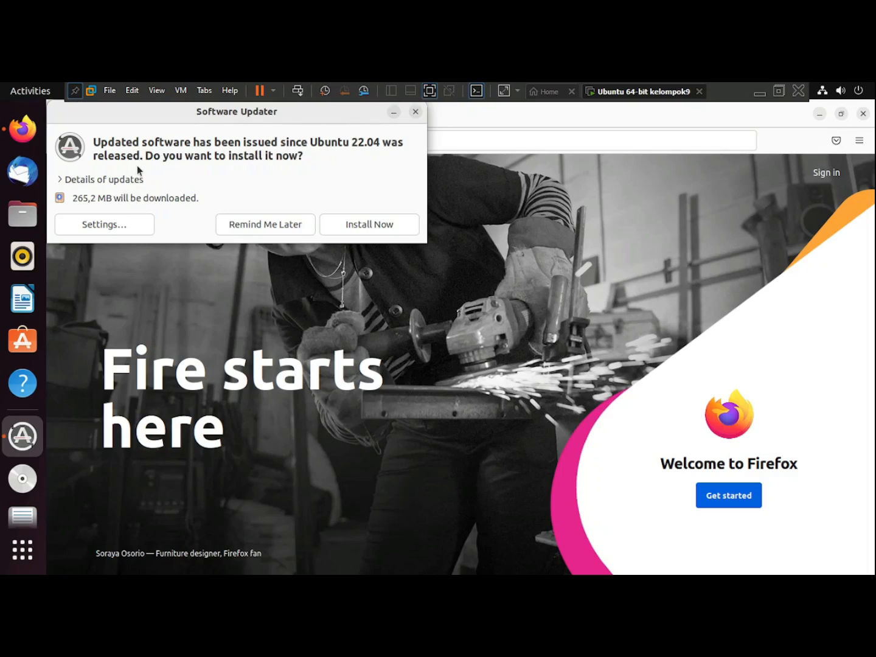
# Postpone the software updates with Remind Me Later and go to goole.com in Firefox.
pyautogui.click(265, 225)
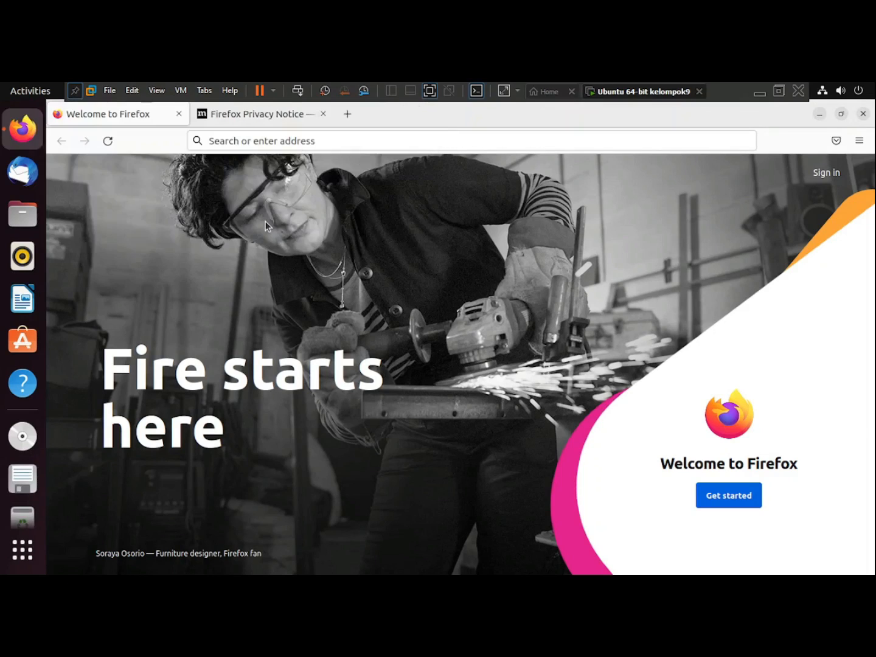
pyautogui.click(349, 139)
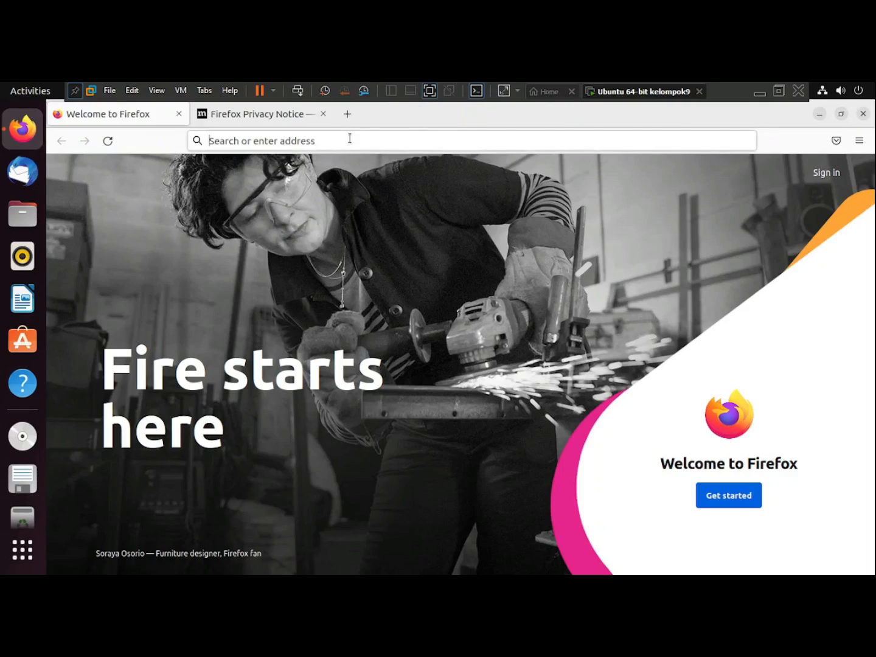
pyautogui.write('goo')
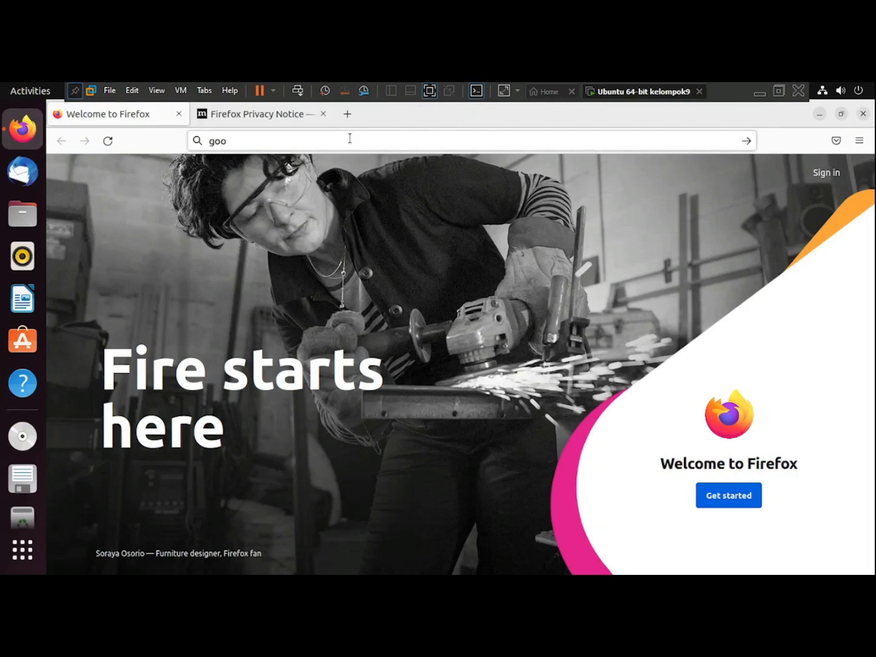
pyautogui.write('le.com')
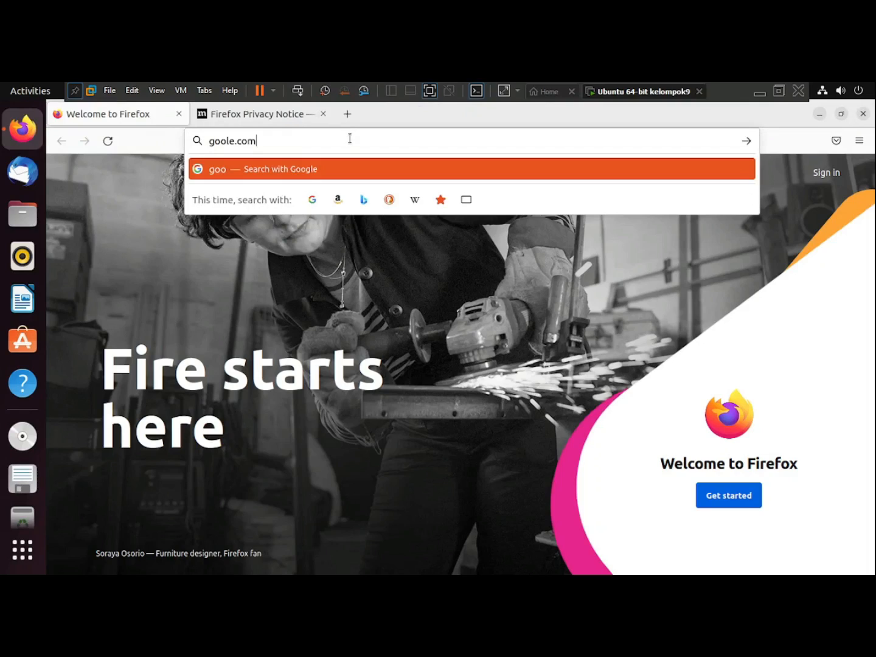
pyautogui.press('Return')
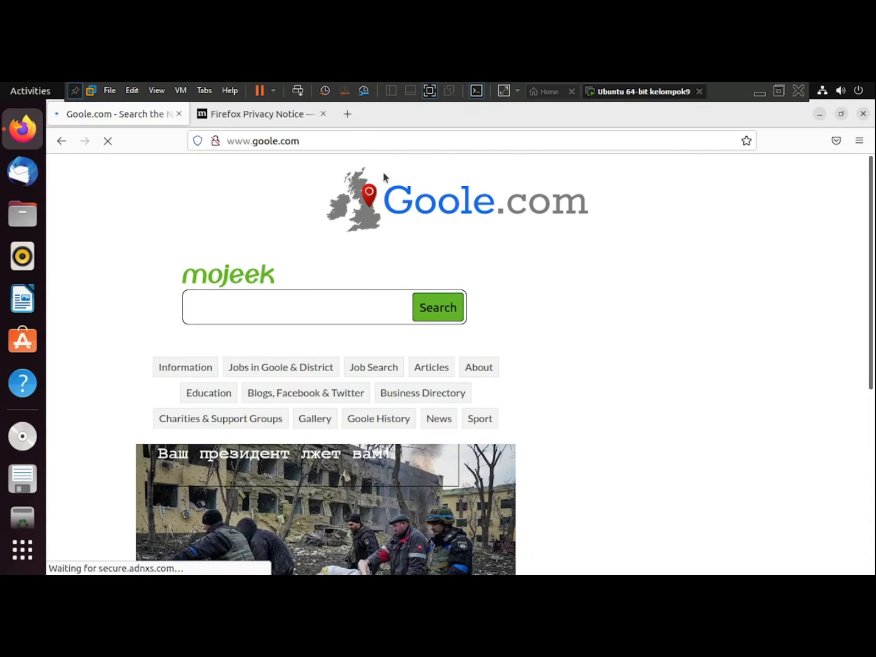
# Replace the mistyped address with google.com to load the Google homepage.
pyautogui.click(336, 140)
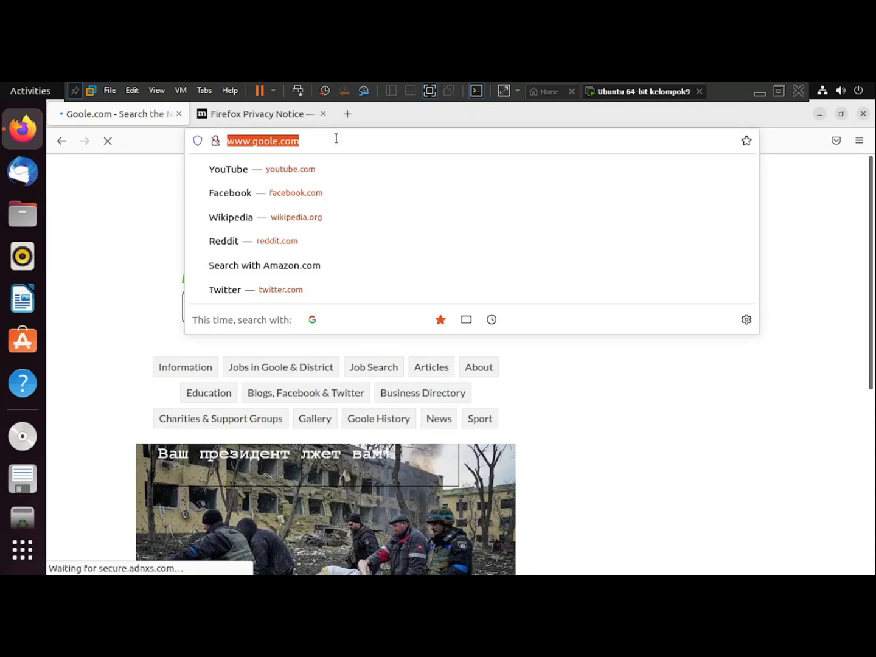
pyautogui.write('goog')
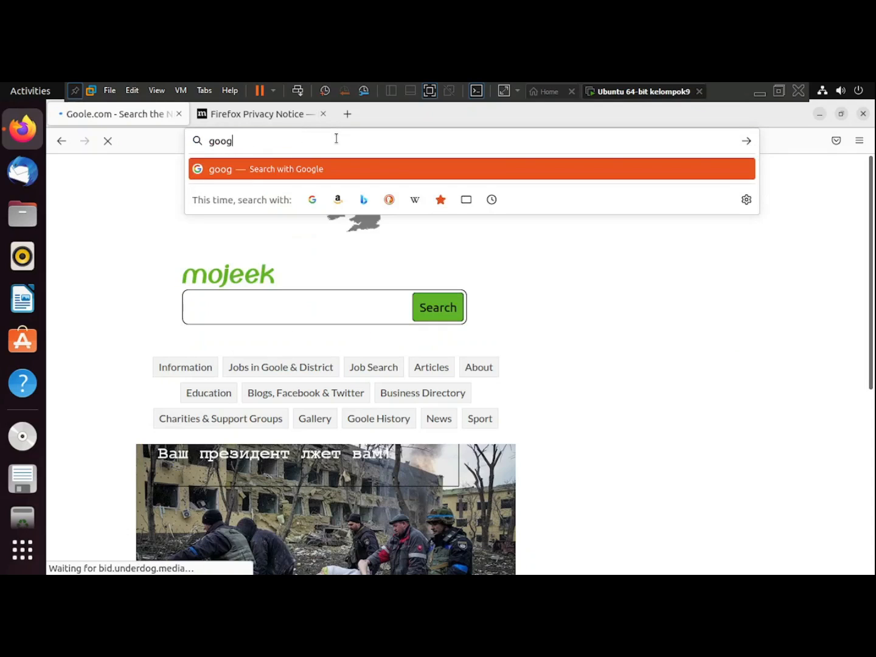
pyautogui.write('le.com')
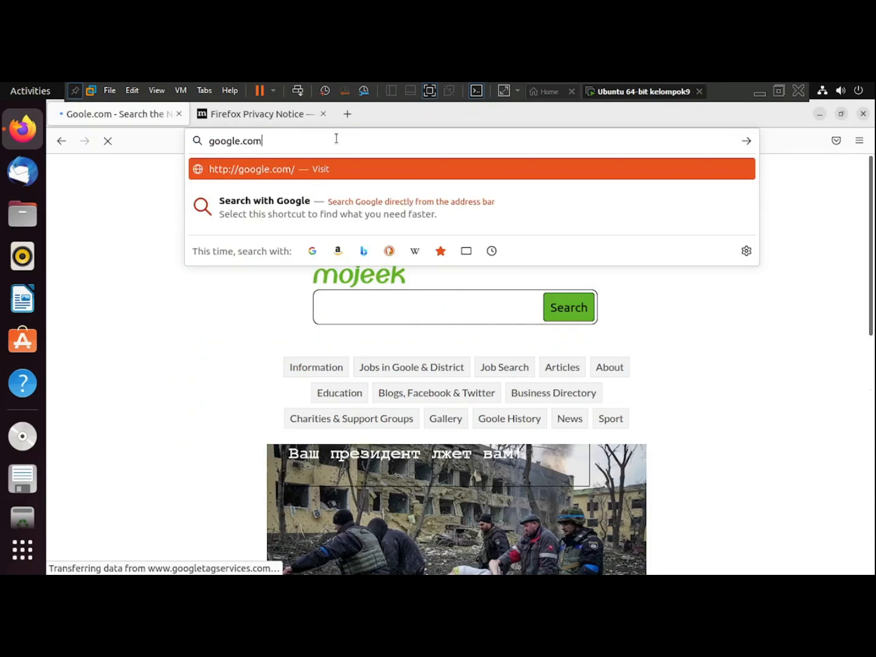
pyautogui.press('Return')
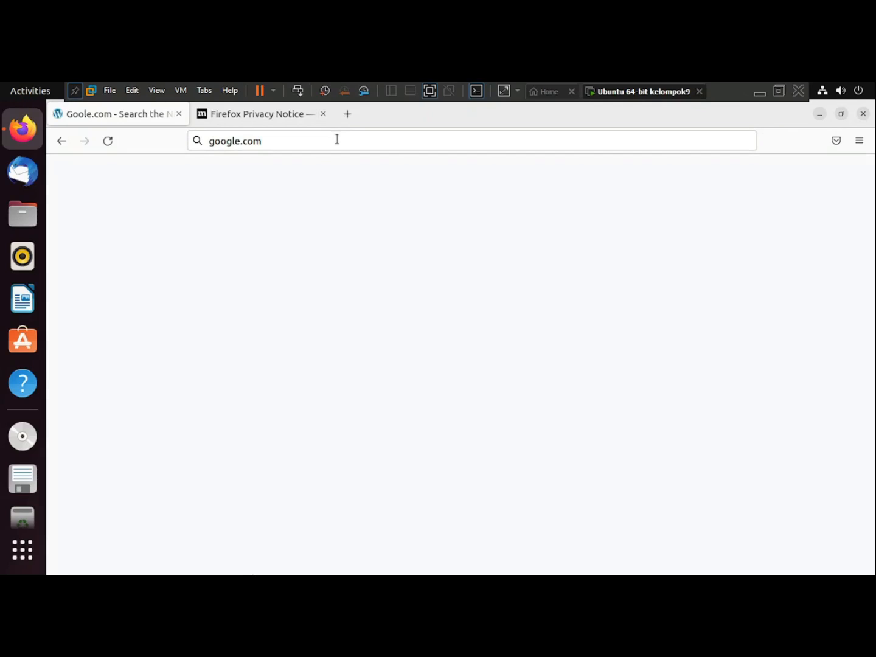
pyautogui.press('Return')
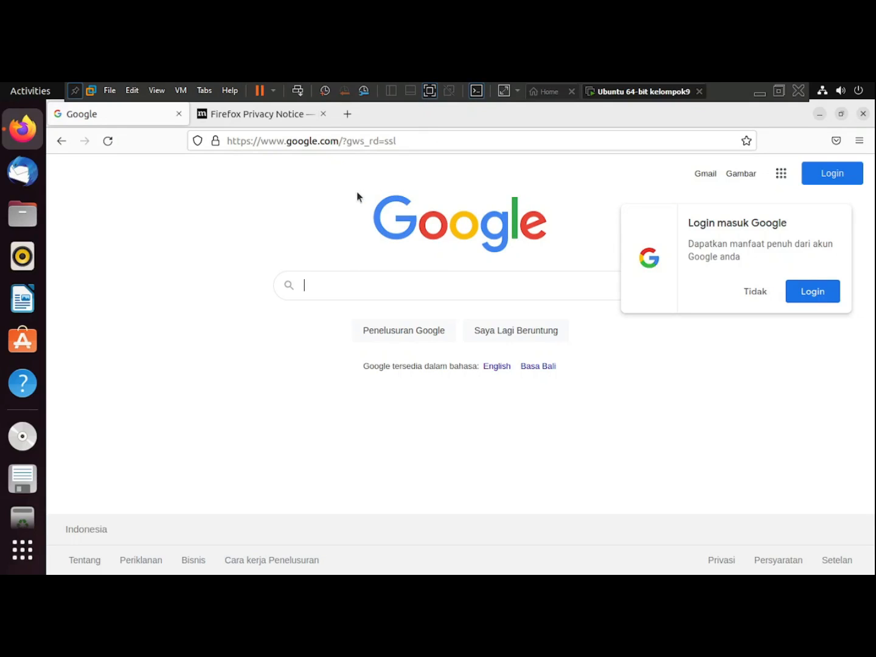
# Exit VMware full-screen mode so the Ubuntu VM shows in a normal window.
pyautogui.click(430, 91)
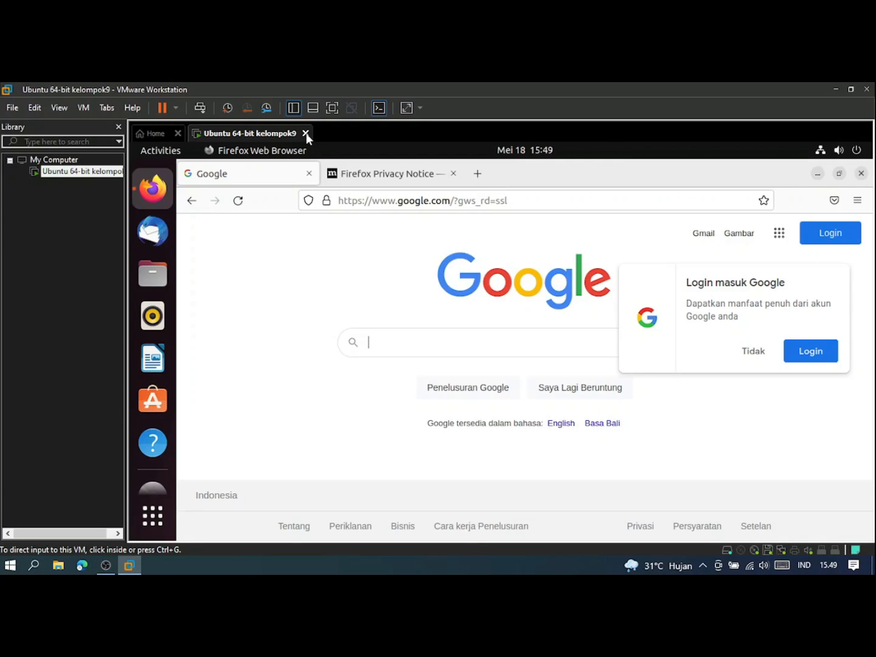
# Cancel closing the still-running VM's tab, then close Firefox inside Ubuntu.
pyautogui.click(306, 135)
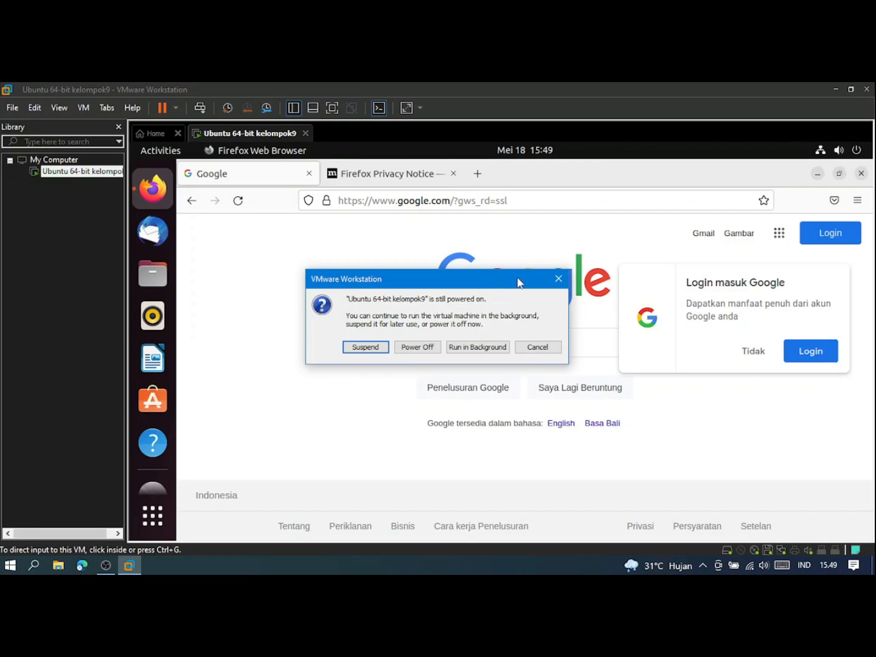
pyautogui.click(559, 280)
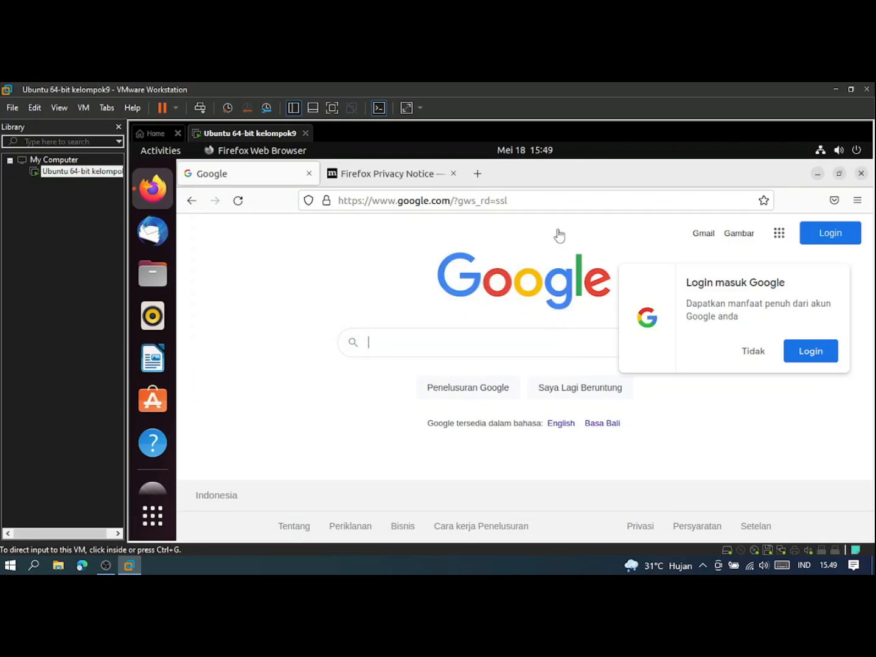
pyautogui.click(861, 174)
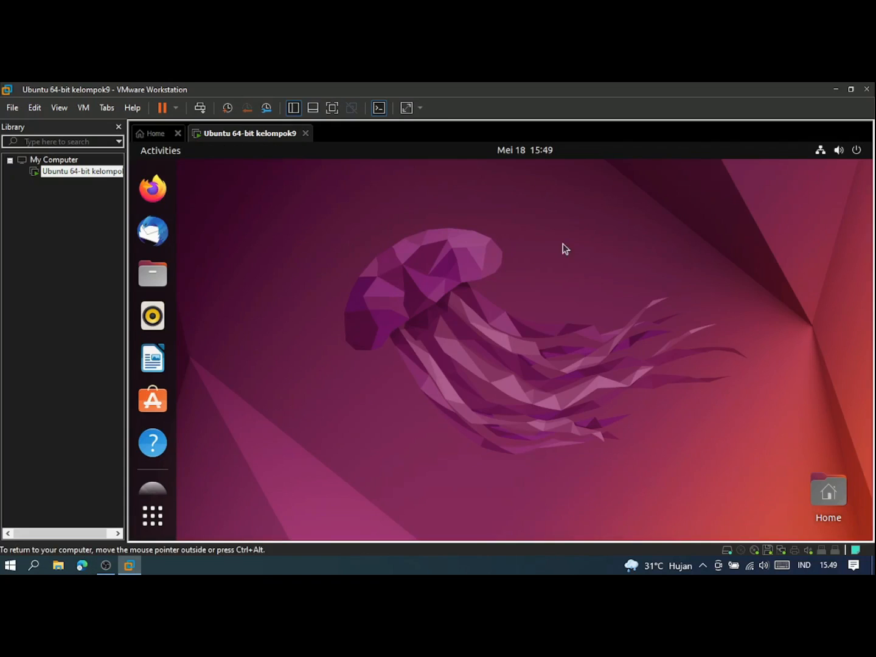